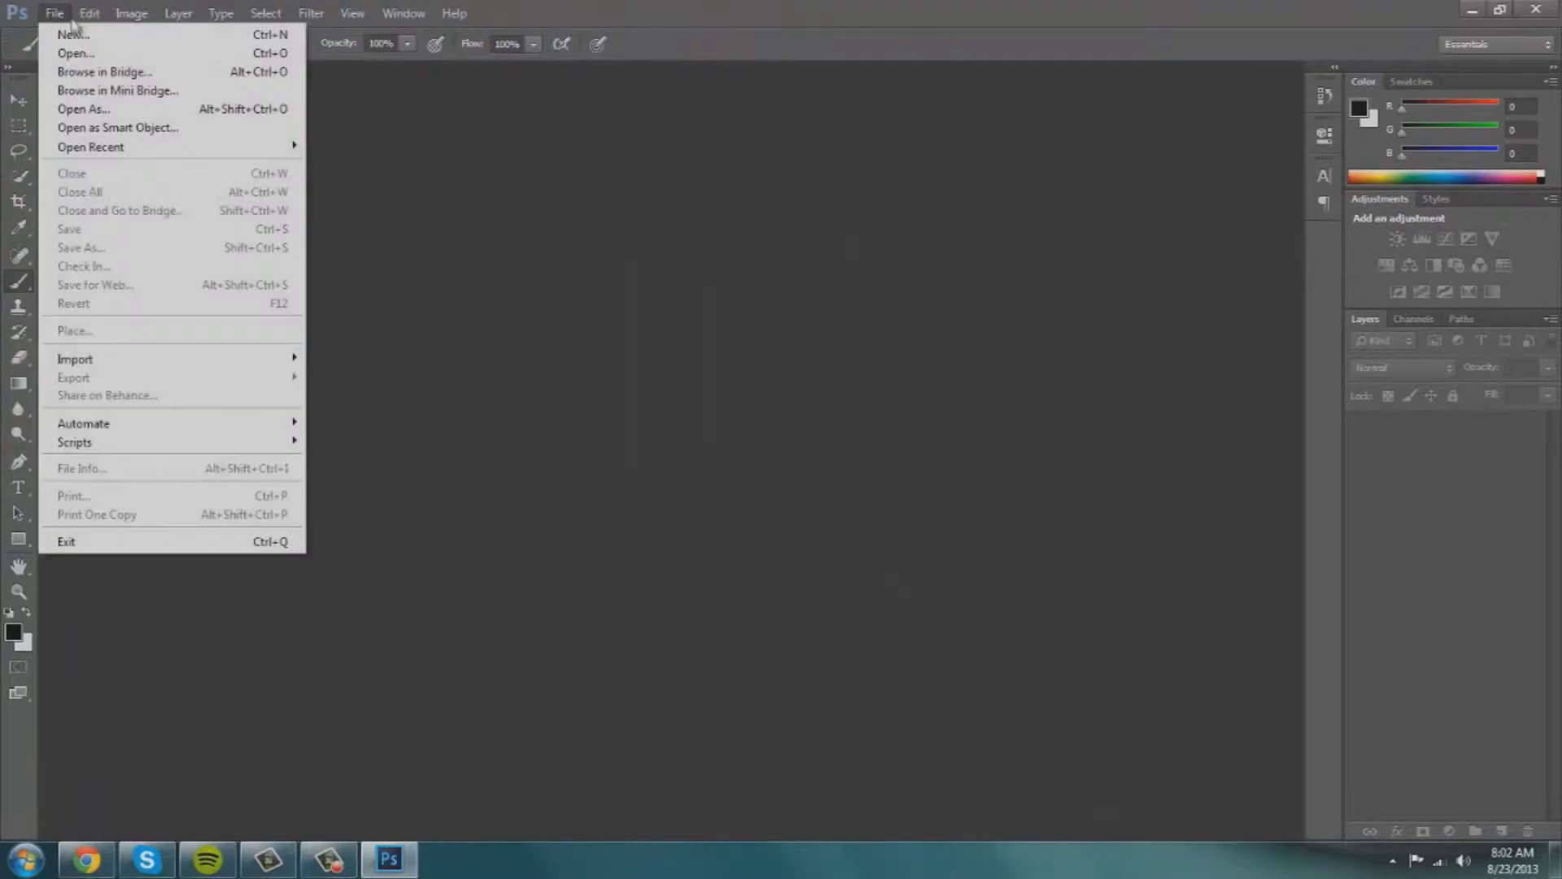
Create a new blank document, copy the photo of the woman in the Superman shirt from the web browser, and paste it in
click(938, 208)
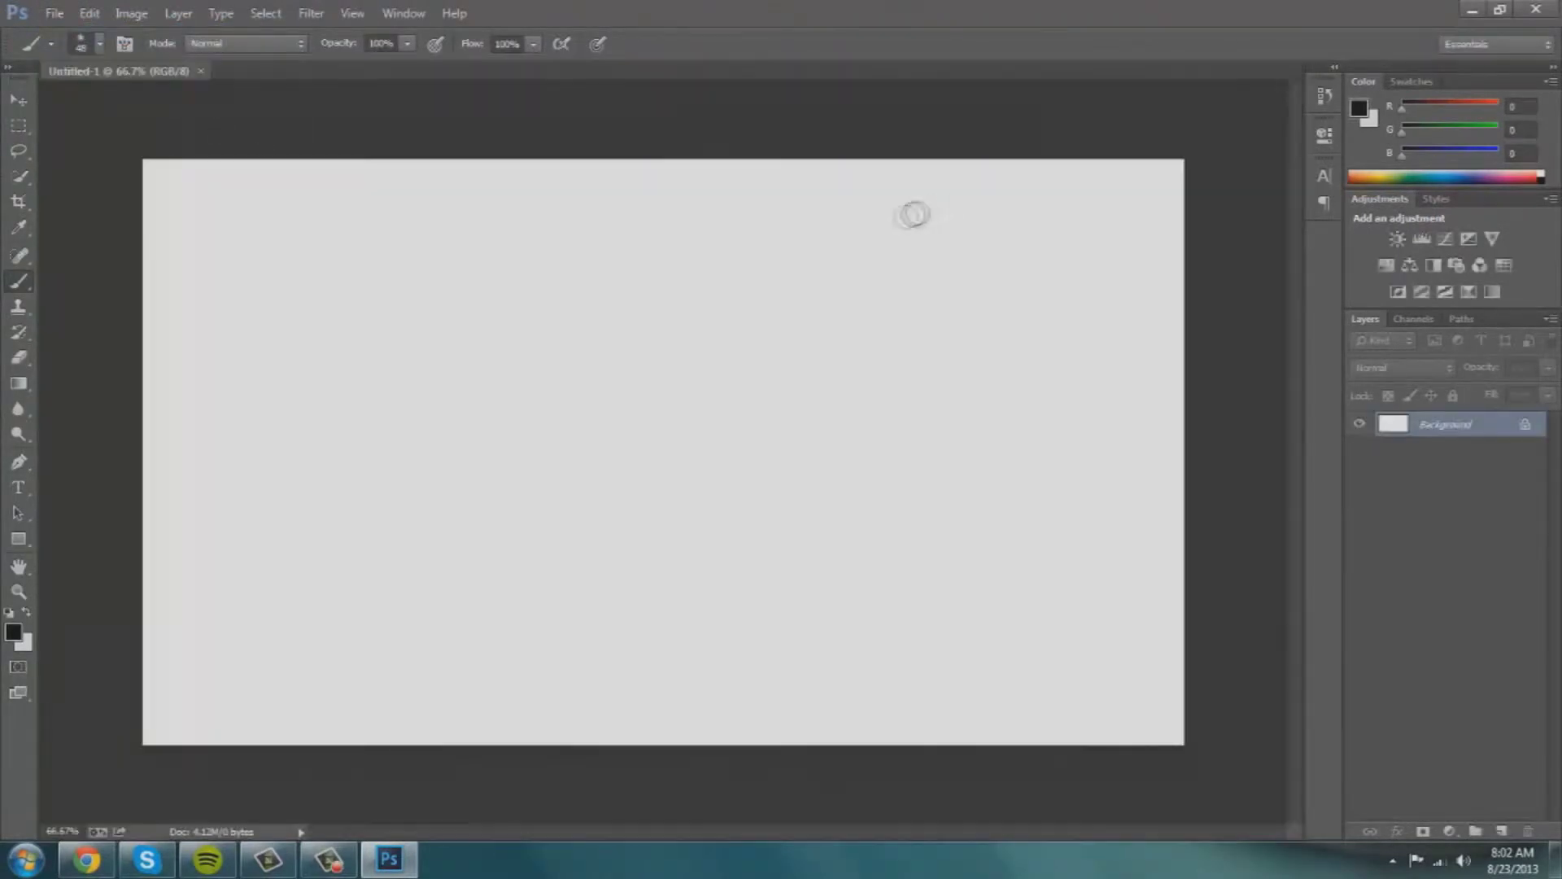
click(87, 860)
right_click(233, 582)
click(275, 638)
click(382, 863)
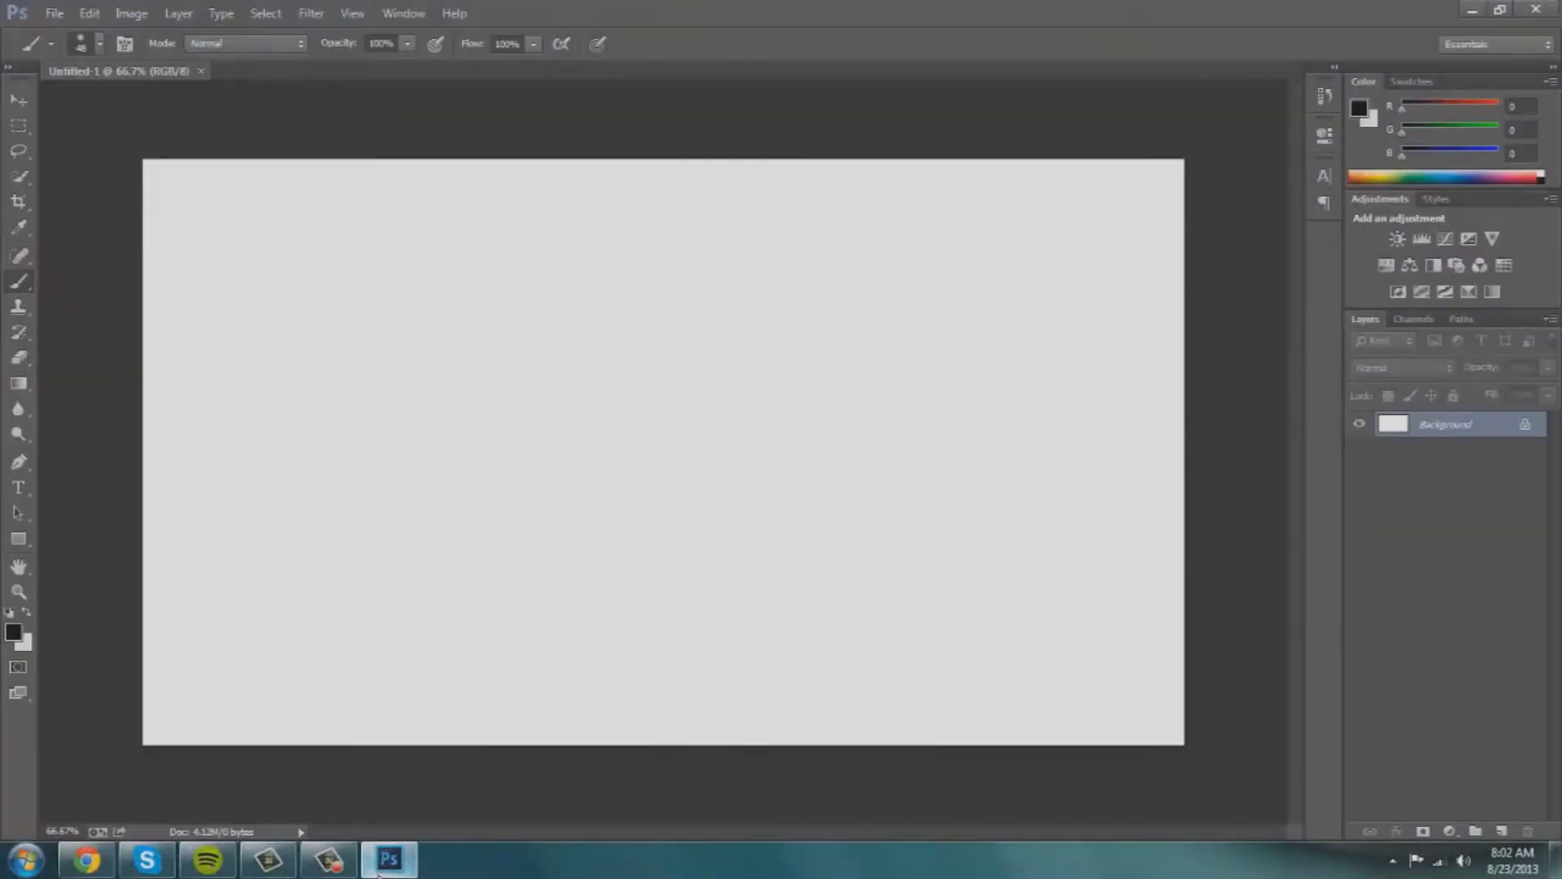
key(ctrl+v)
Convert the locked Background into a regular layer and move the photo layer beneath it
double_click(1445, 450)
click(944, 271)
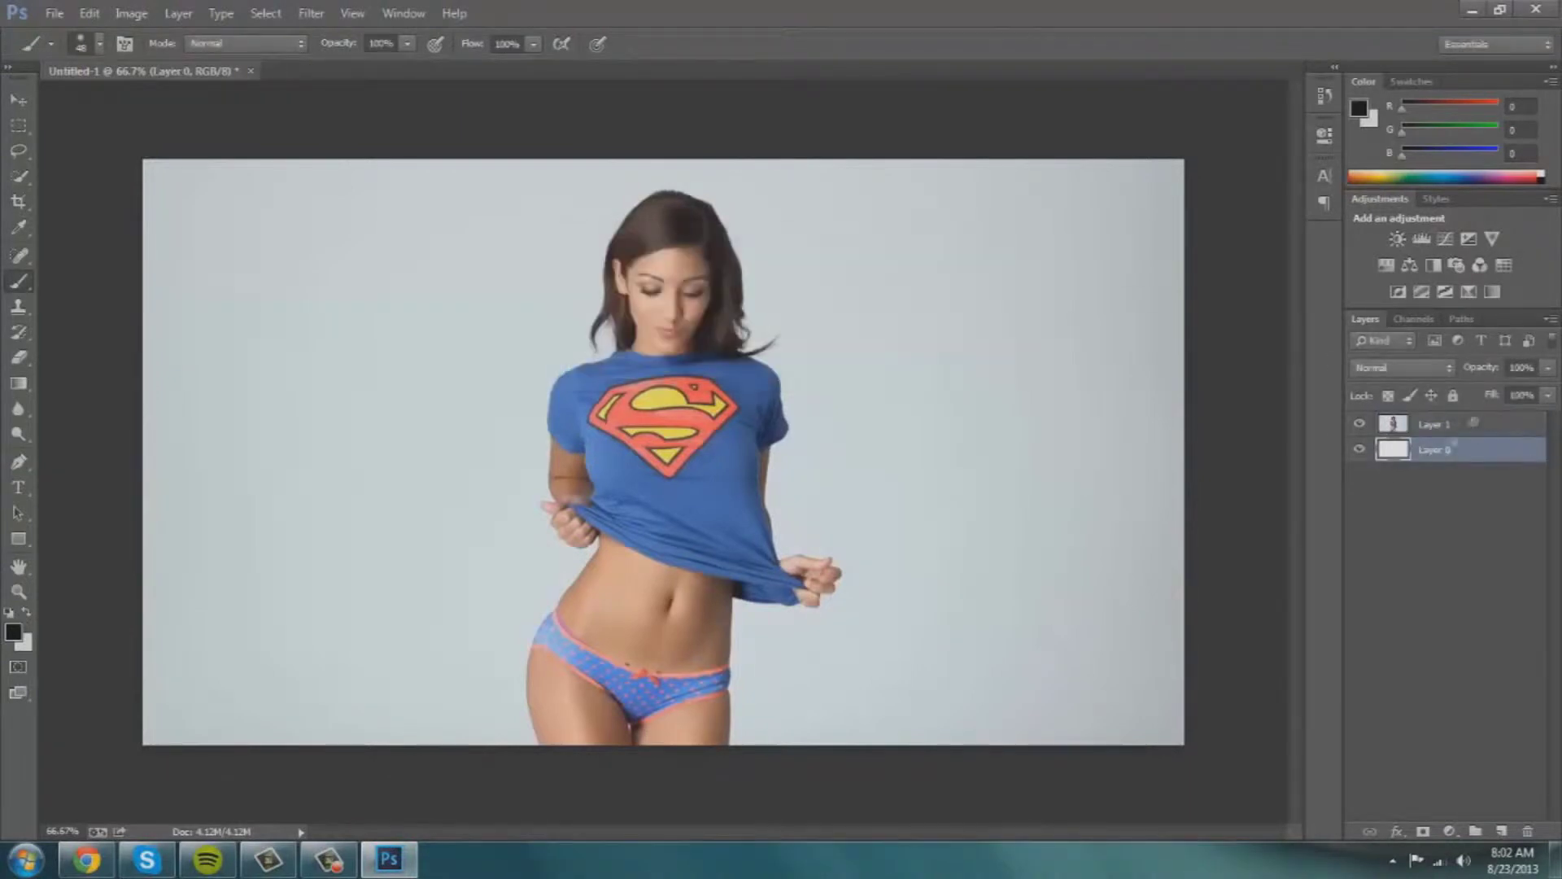
drag(1436, 424, 1437, 466)
Set the foreground color to the light blue #57a0e7
click(13, 633)
click(685, 241)
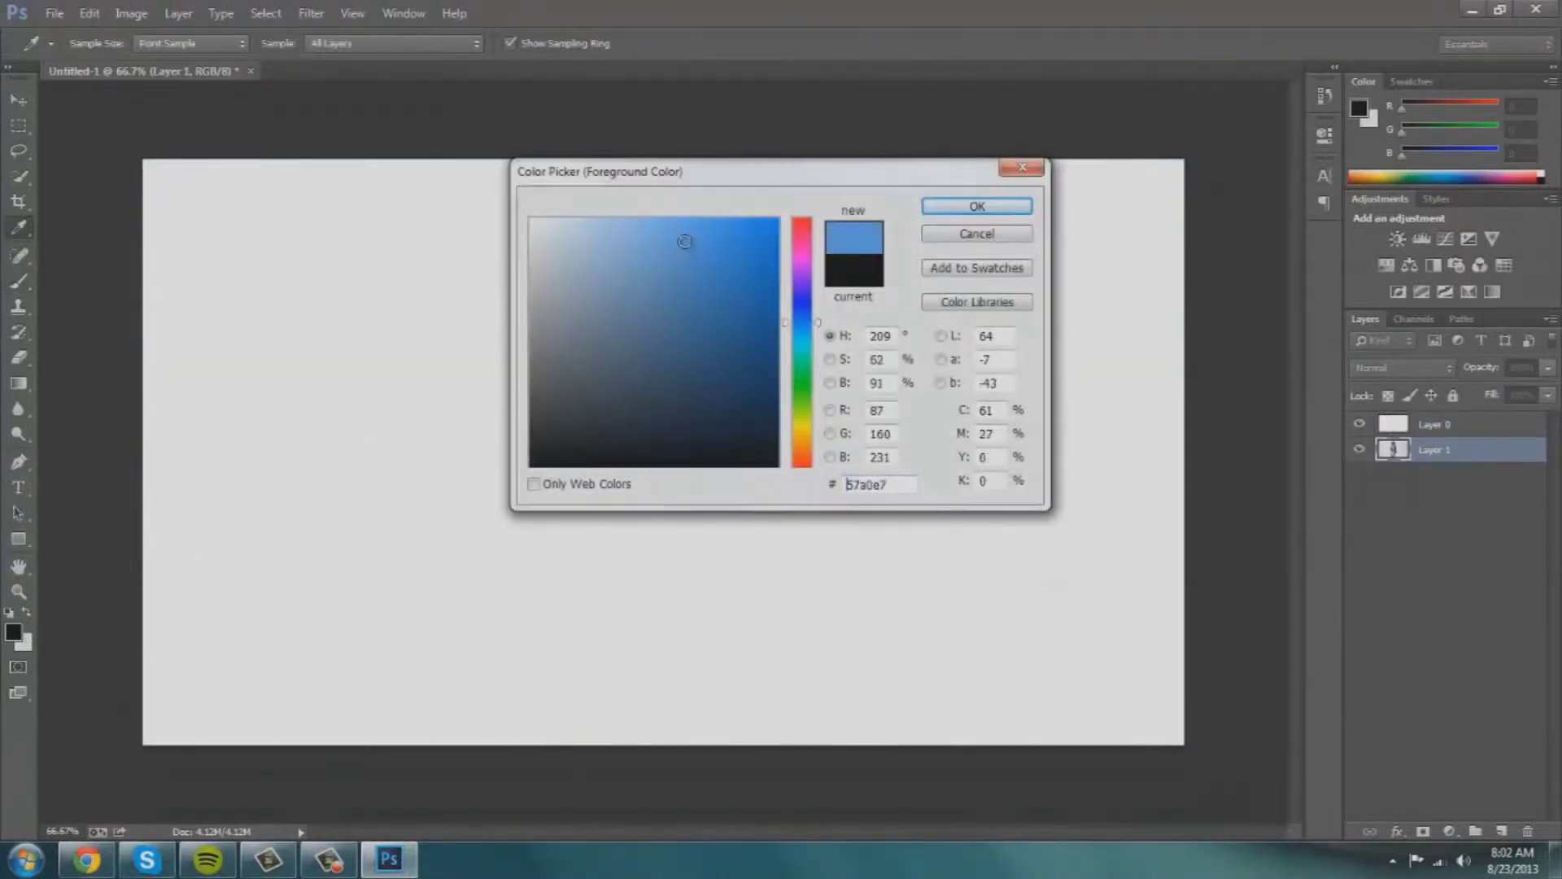
click(958, 213)
Fill Layer 0 with a horizontal blue-to-white linear gradient and place it beneath the photo layer
click(19, 383)
drag(166, 435, 1141, 556)
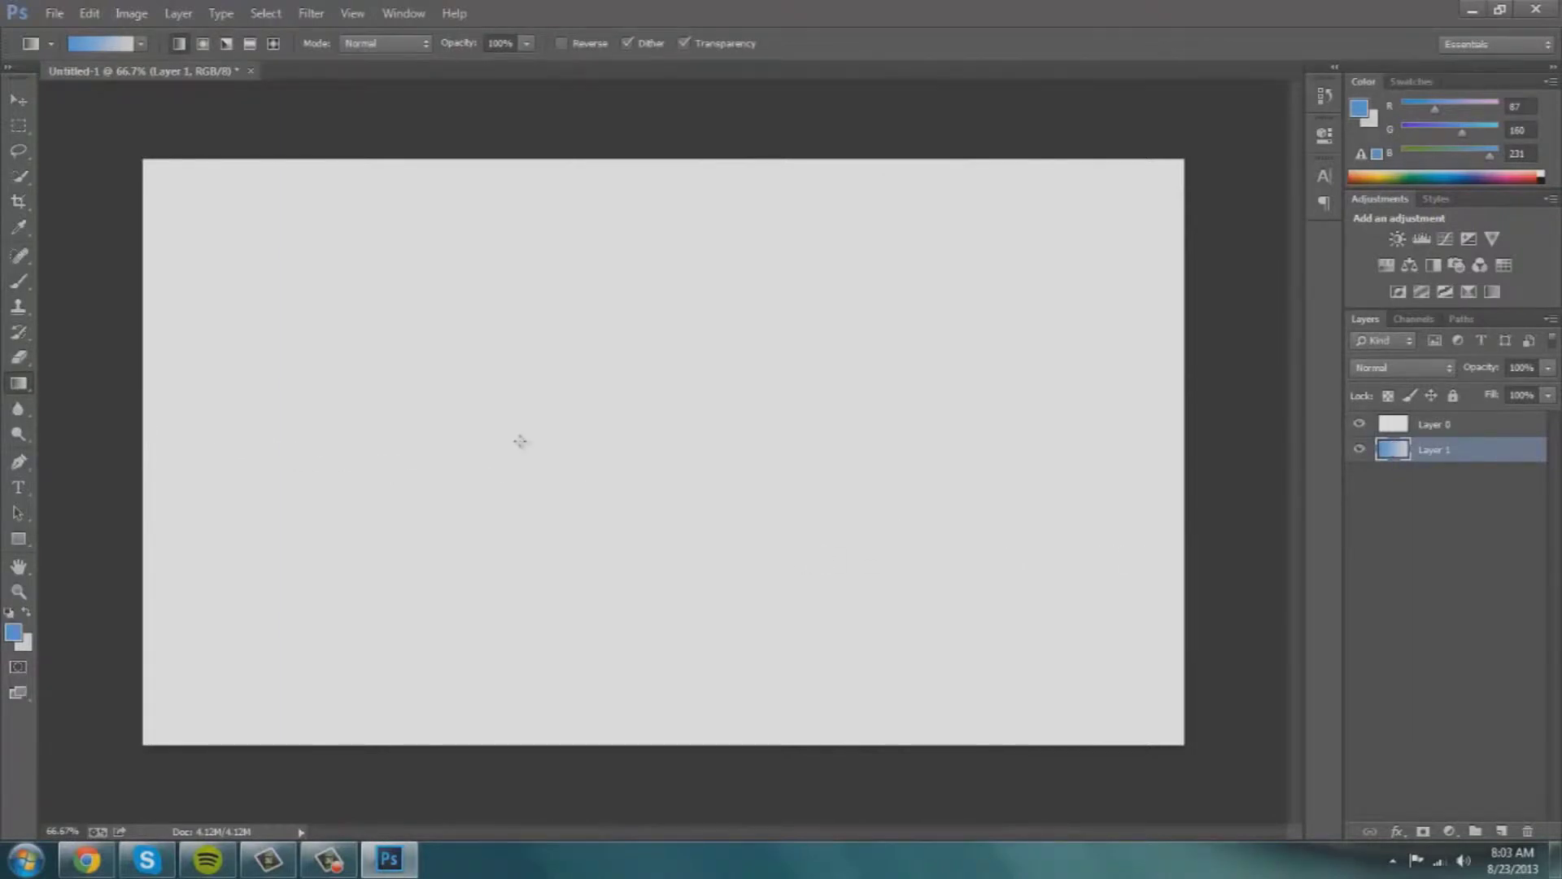
click(1449, 424)
drag(301, 529, 811, 252)
drag(228, 440, 1166, 440)
drag(1424, 431, 1432, 461)
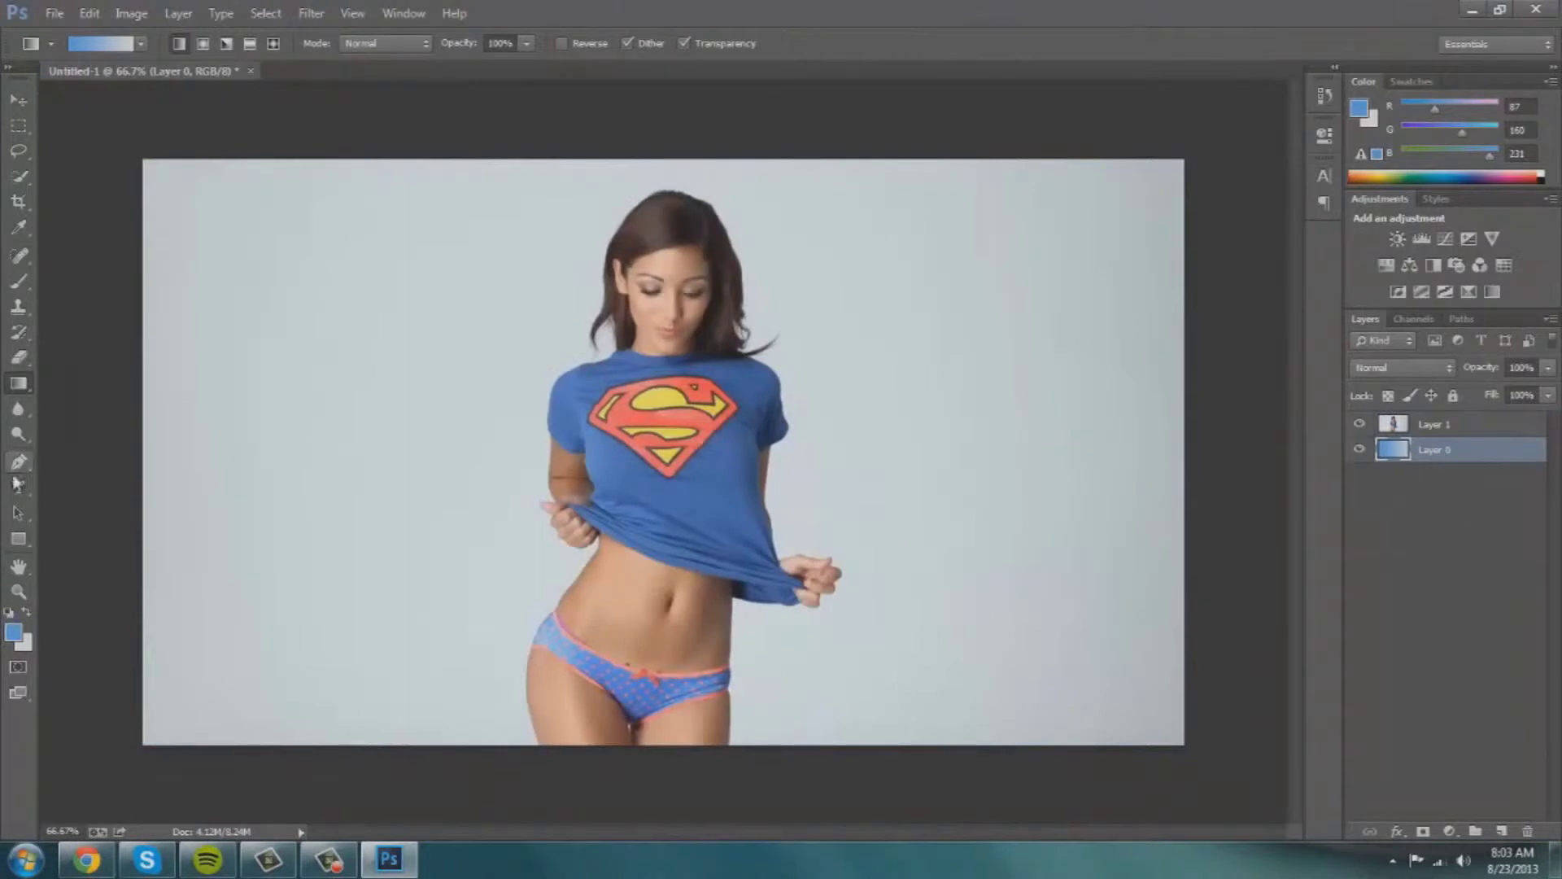
Add a layer mask to the photo layer and start brushing away the gray backdrop beside the woman
click(1434, 424)
click(1423, 830)
click(19, 281)
mouse_move(293, 408)
mouse_down()
mouse_move(362, 614)
mouse_move(175, 596)
mouse_up()
Enlarge the brush to 181 px and mask out the broad backdrop areas around the woman
click(100, 45)
drag(133, 109, 184, 109)
key(Return)
mouse_move(175, 257)
mouse_down()
mouse_move(214, 643)
mouse_move(309, 740)
mouse_move(345, 593)
mouse_move(328, 391)
mouse_move(426, 734)
mouse_move(433, 200)
mouse_move(457, 339)
mouse_move(540, 160)
mouse_move(416, 283)
mouse_move(643, 154)
mouse_move(990, 250)
mouse_move(1167, 178)
mouse_move(1152, 538)
mouse_move(994, 690)
mouse_move(992, 741)
mouse_move(798, 683)
mouse_move(990, 464)
mouse_move(991, 504)
mouse_move(902, 228)
mouse_move(852, 403)
mouse_move(861, 470)
mouse_move(933, 572)
mouse_move(865, 672)
mouse_up()
mouse_move(480, 550)
mouse_down()
mouse_move(453, 307)
mouse_move(466, 511)
mouse_move(548, 198)
mouse_move(436, 725)
mouse_move(796, 702)
mouse_move(855, 619)
mouse_move(774, 157)
mouse_up()
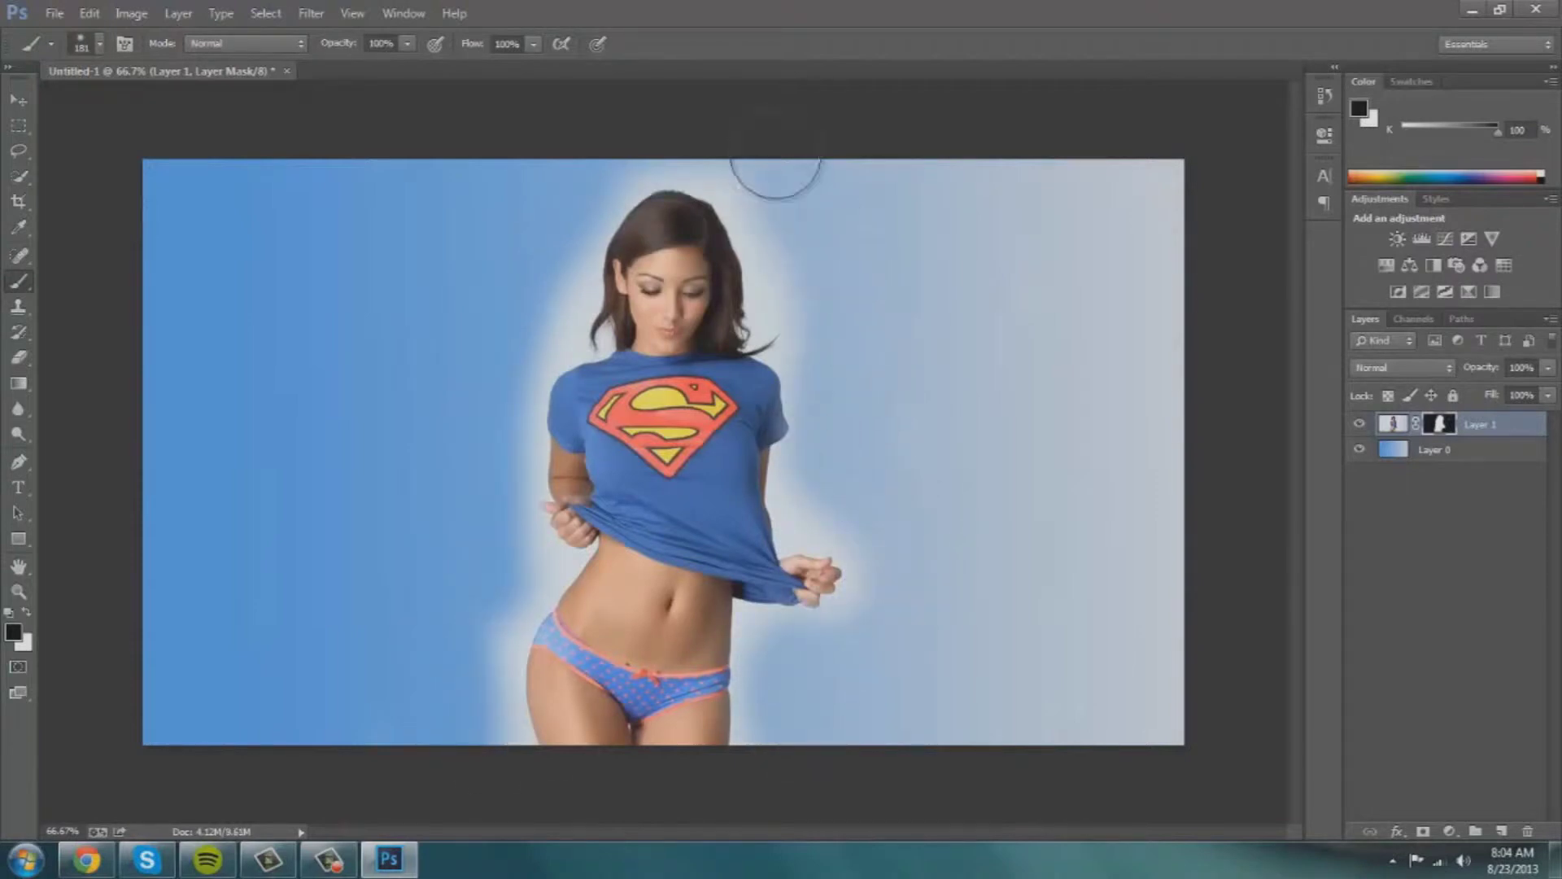
Reduce the brush to 64 px and mask out the leftover backdrop close around the head and hair
click(99, 44)
drag(153, 106, 138, 106)
click(388, 488)
key(ctrl+plus)
key(ctrl+plus)
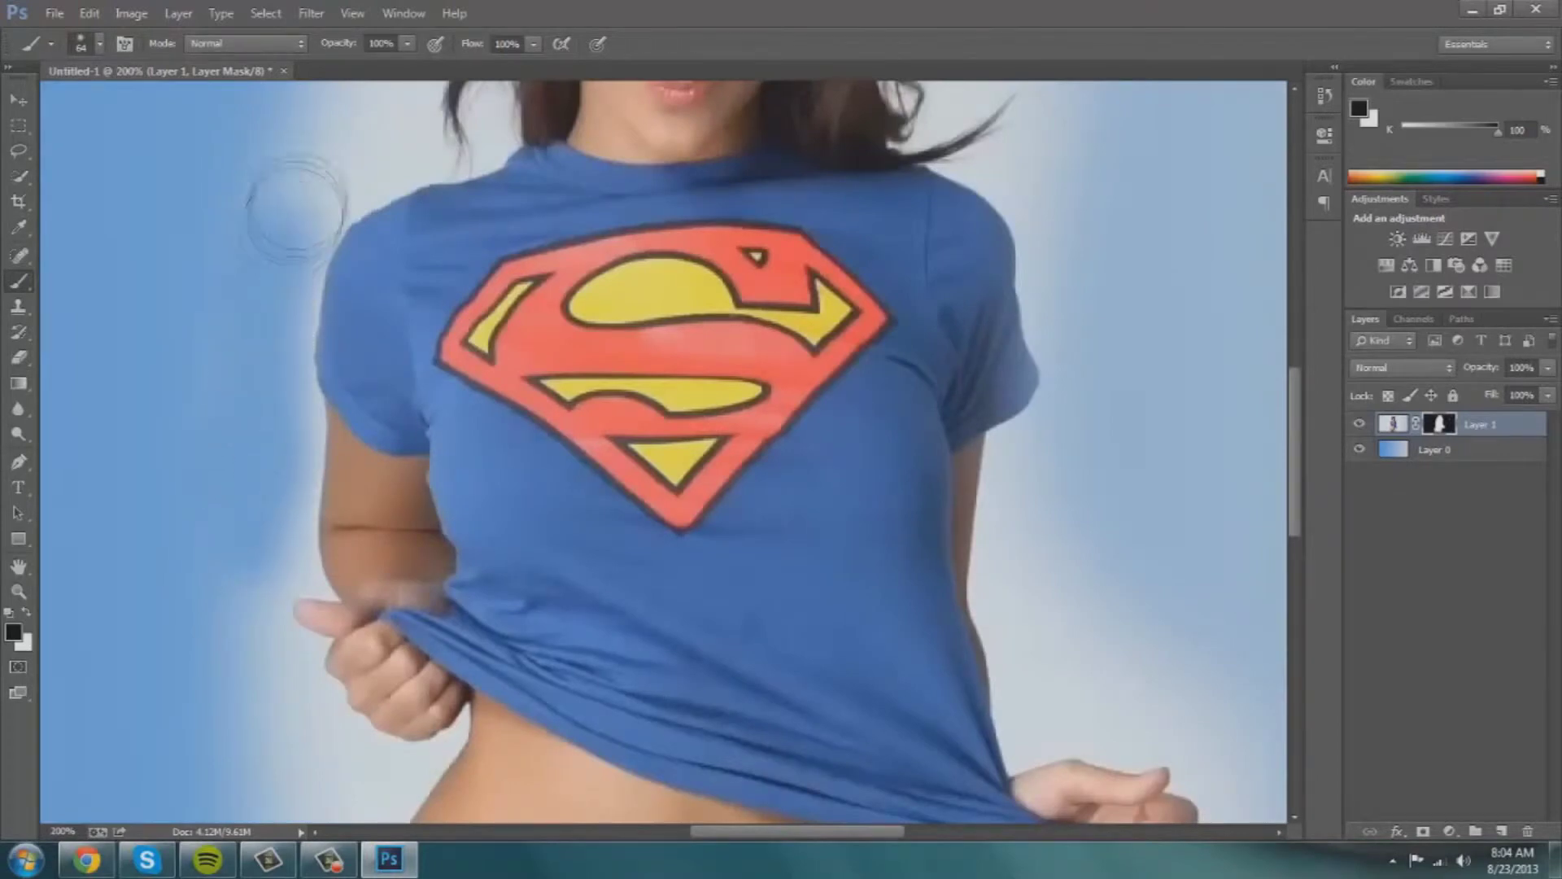
scroll(383, 138, up, 5)
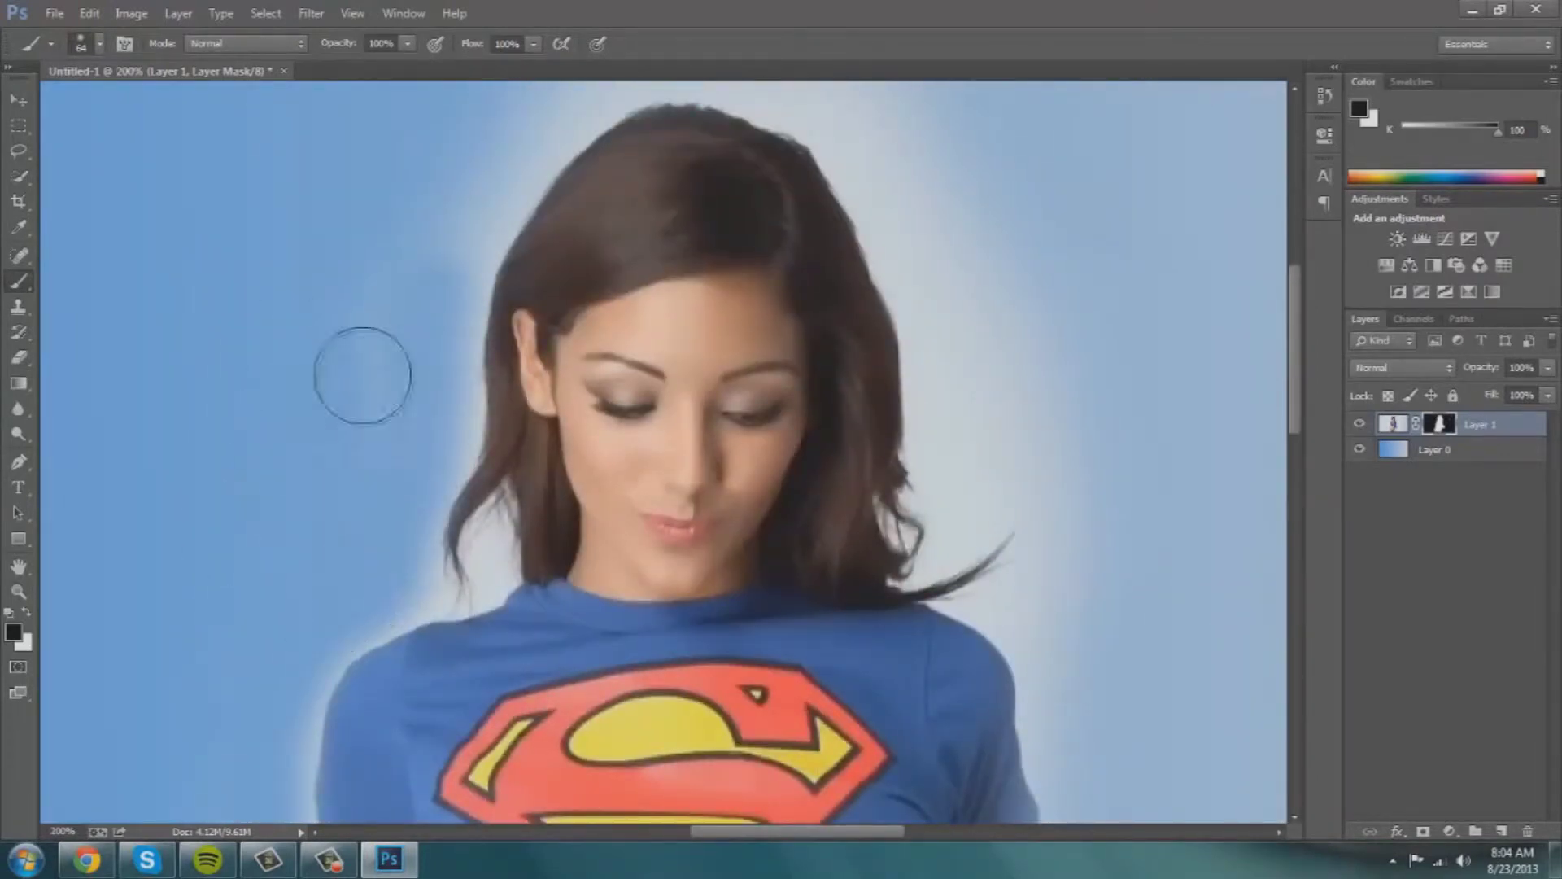
scroll(366, 424, up, 2)
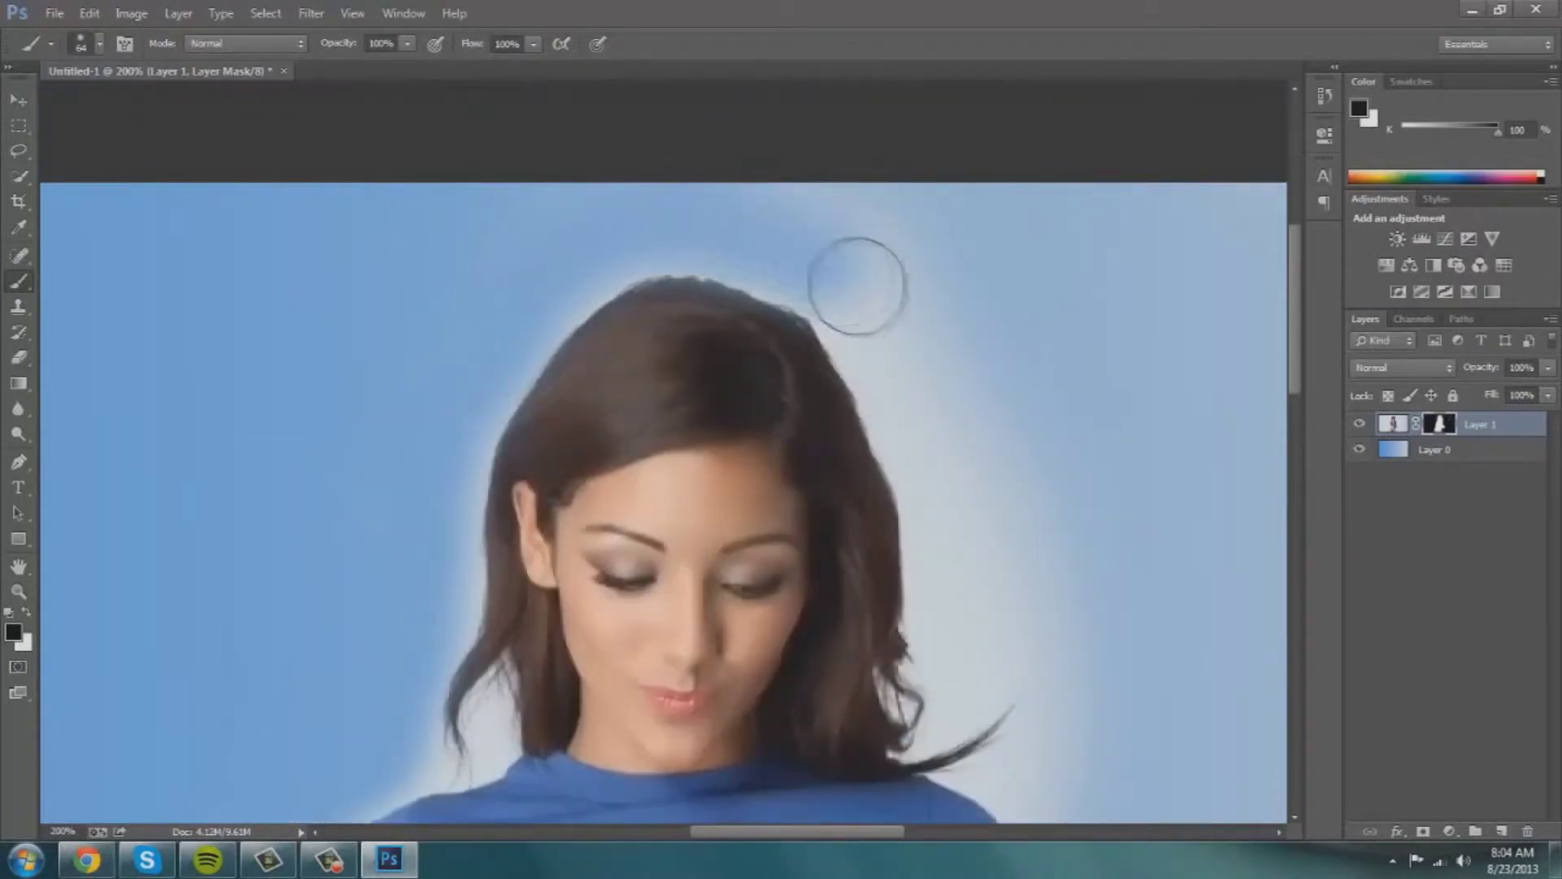
click(895, 325)
mouse_move(697, 174)
mouse_down()
mouse_move(424, 358)
mouse_move(824, 226)
mouse_move(975, 413)
mouse_move(930, 384)
mouse_move(890, 324)
mouse_move(975, 512)
mouse_move(983, 615)
mouse_move(972, 515)
mouse_move(967, 653)
mouse_move(1085, 676)
mouse_move(1045, 718)
mouse_up()
Mask out the remaining backdrop along the right side of the body, from the sleeve past the hand to the thigh
scroll(1045, 719, down, 1)
scroll(1045, 719, down, 4)
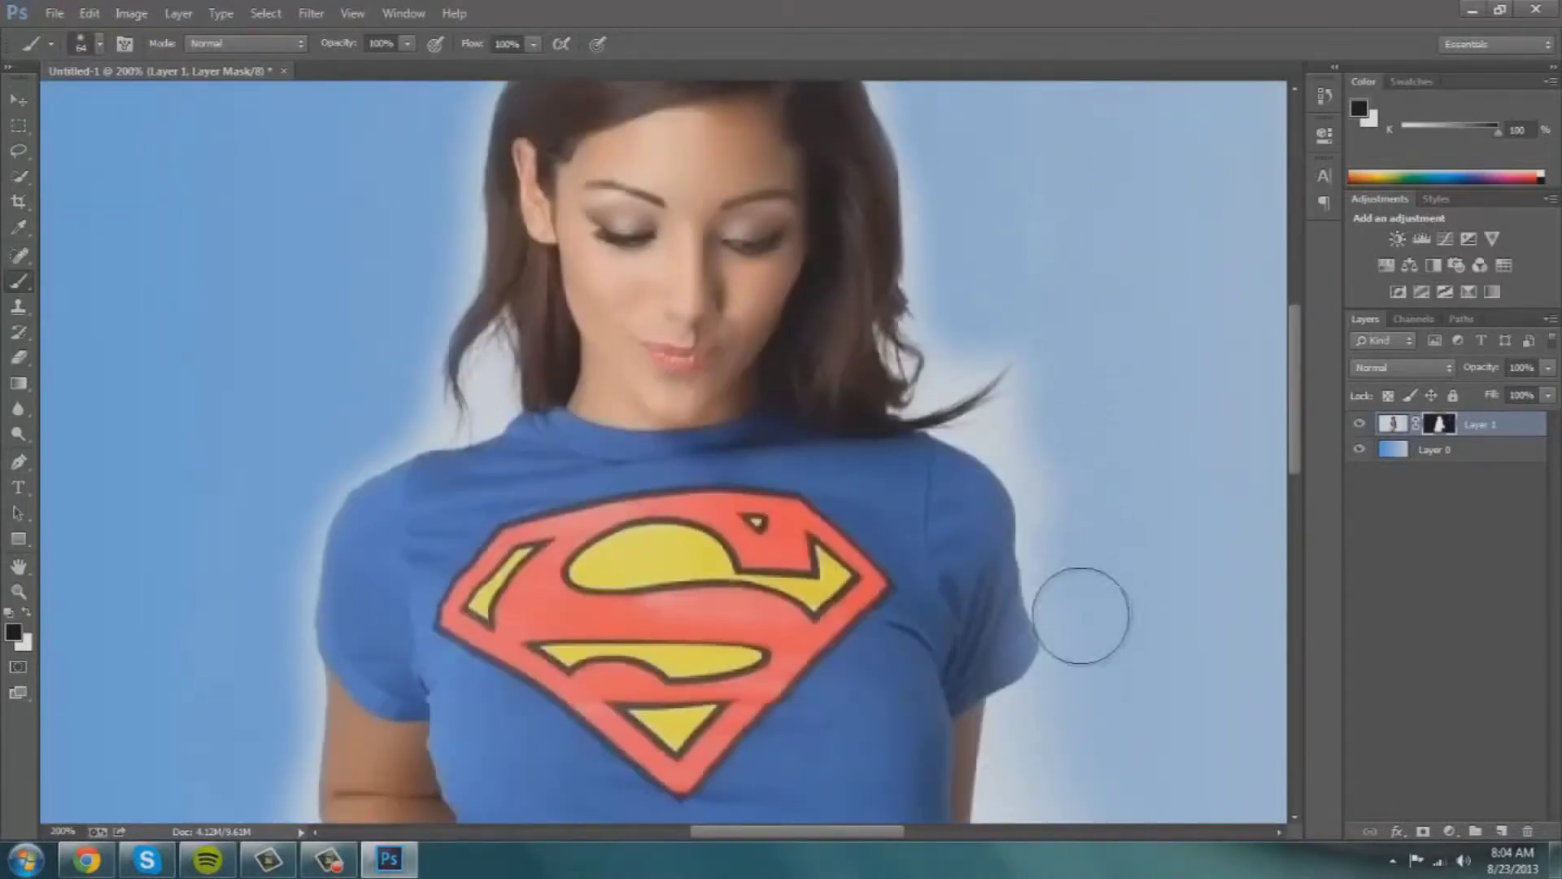
scroll(1050, 683, down, 4)
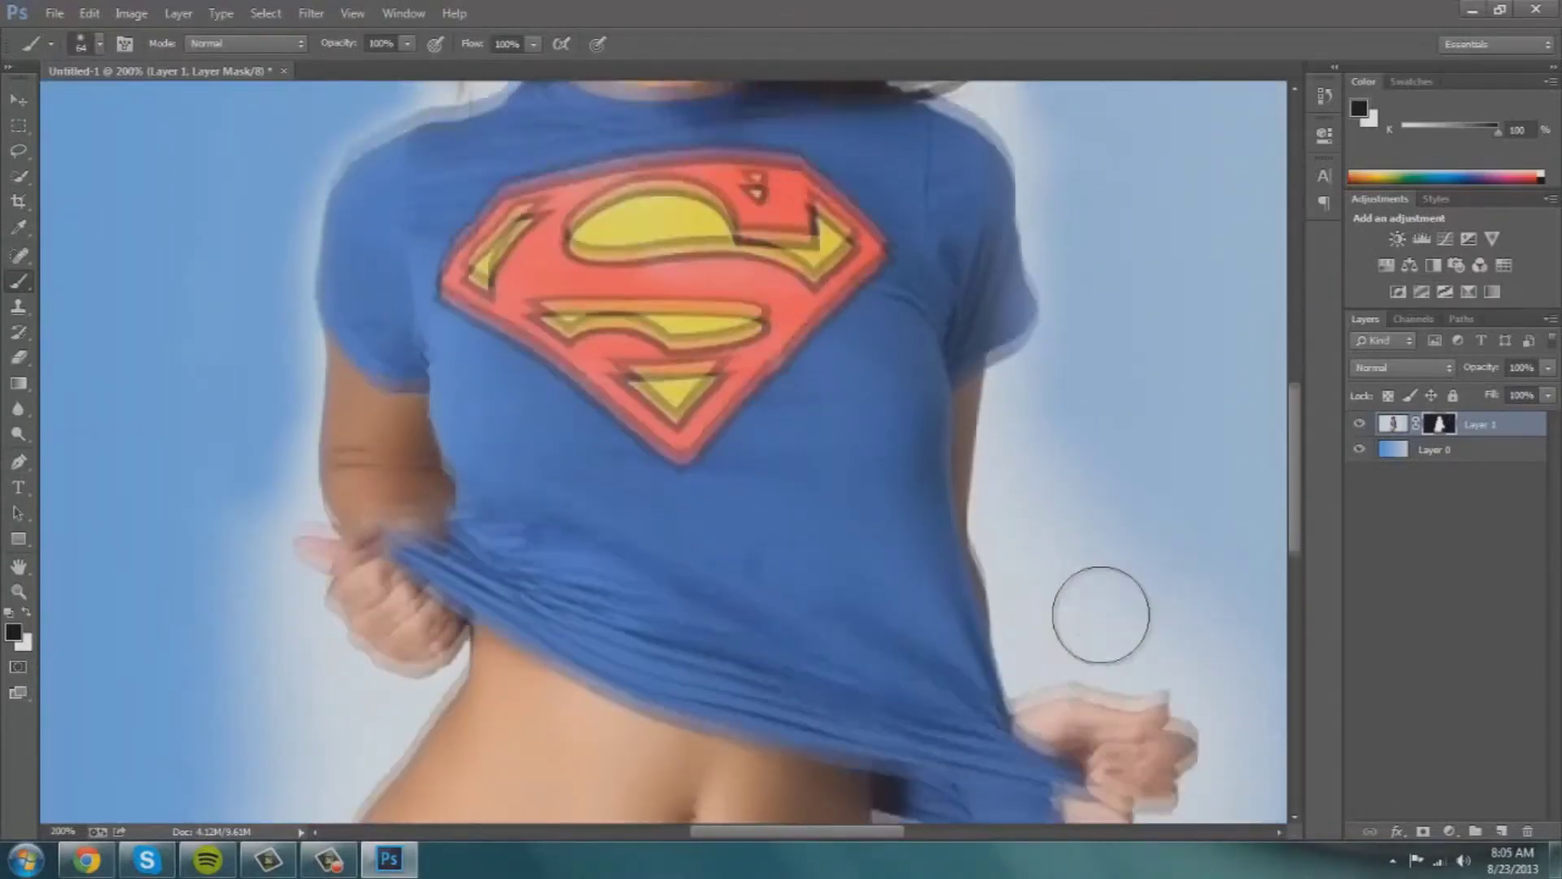
mouse_move(1039, 410)
mouse_down()
mouse_move(1058, 671)
mouse_move(1143, 663)
mouse_move(1245, 733)
mouse_up()
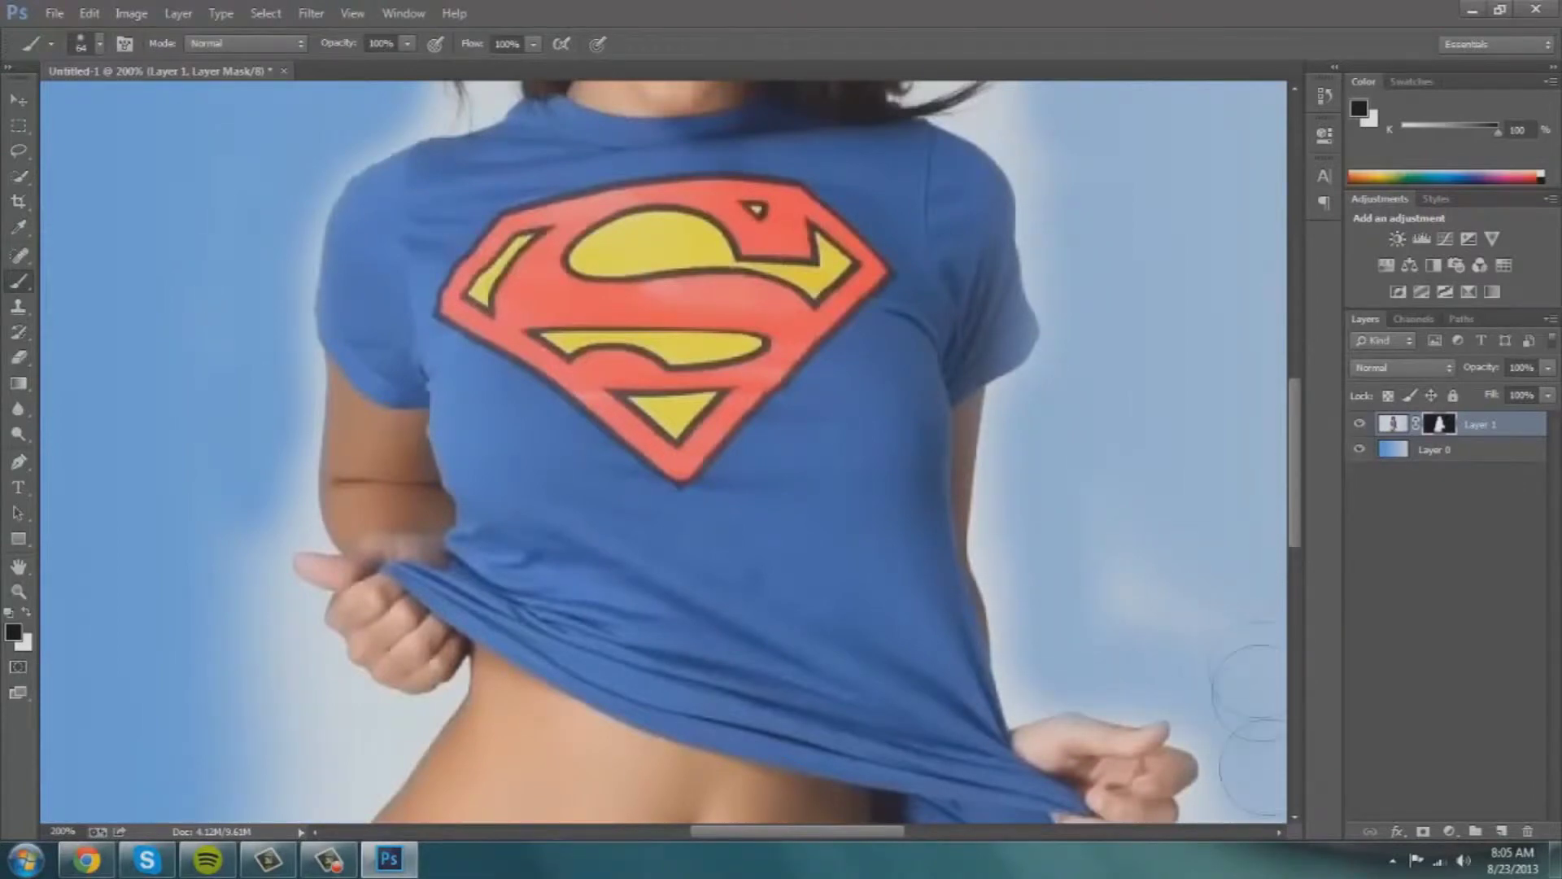
scroll(1095, 534, up, 2)
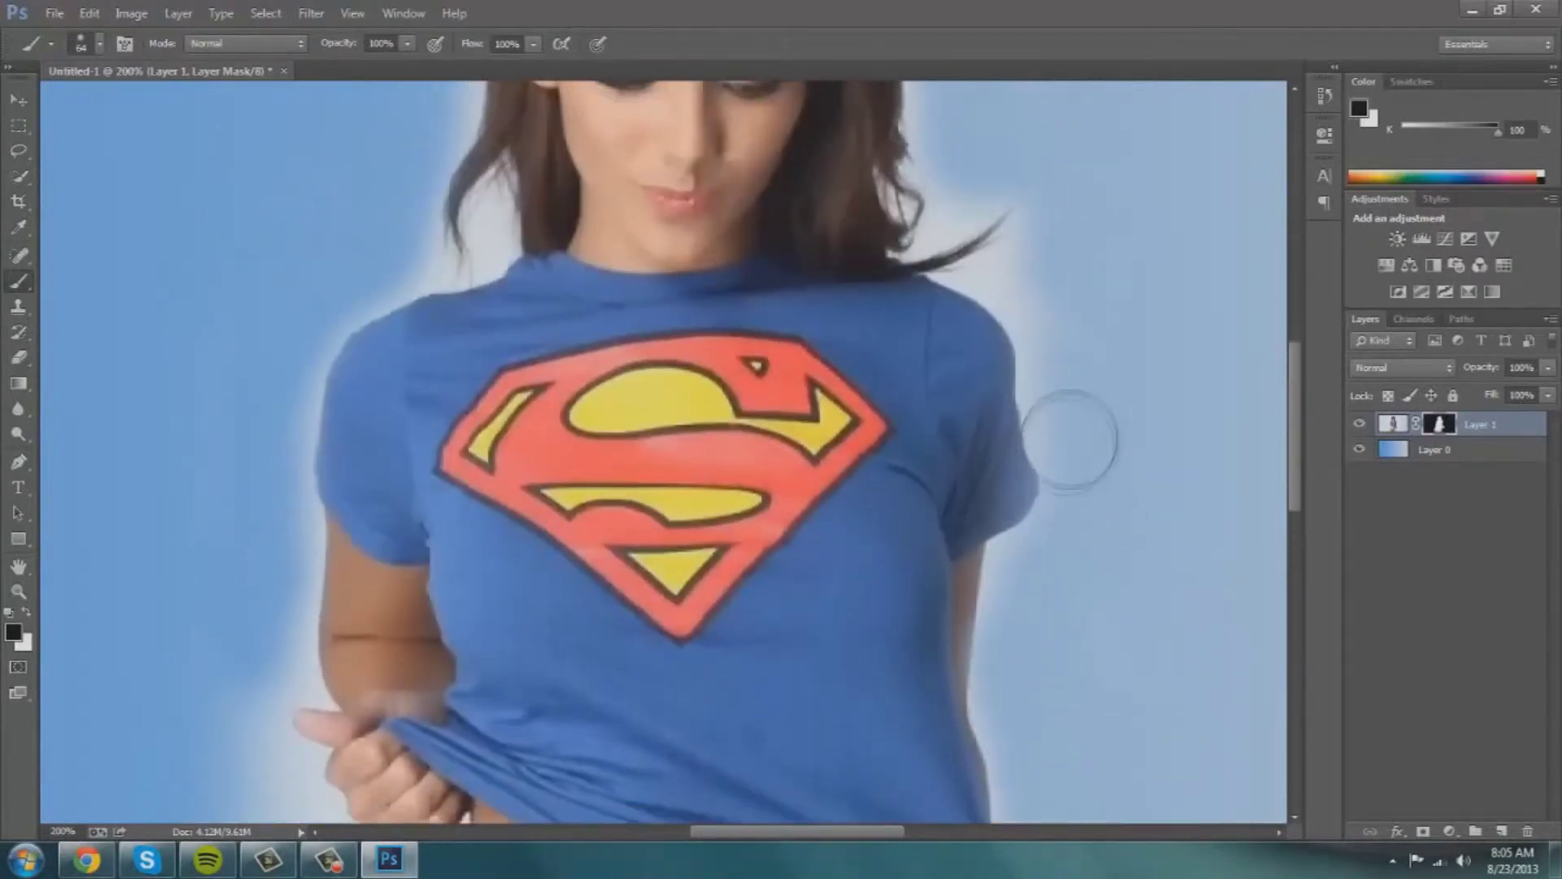
scroll(1223, 529, down, 7)
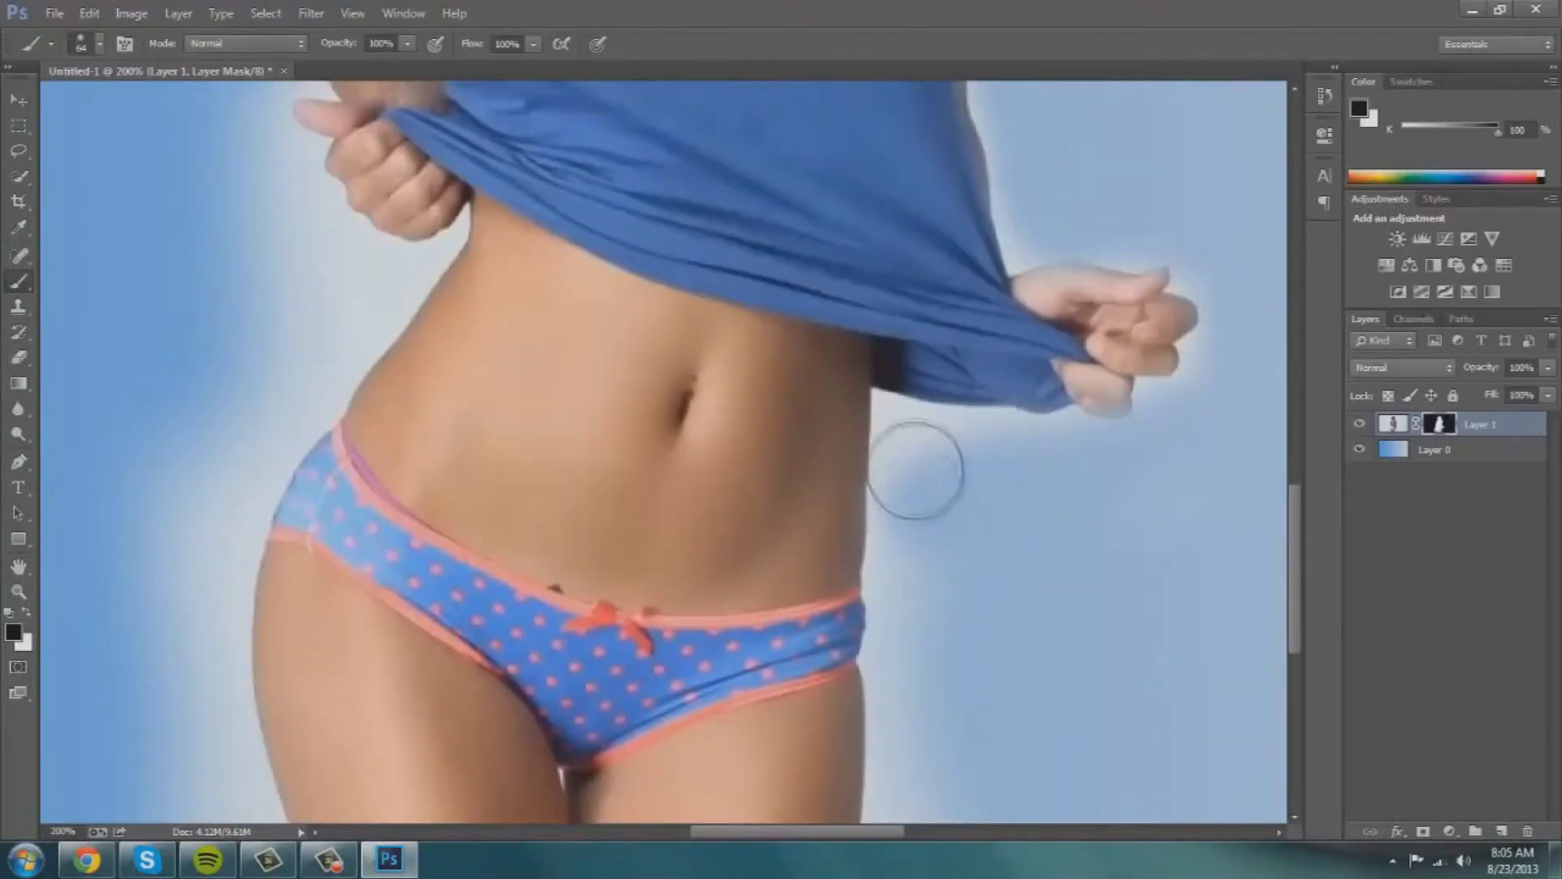
scroll(953, 482, down, 3)
drag(926, 427, 920, 679)
Mask out the remaining backdrop along the left side of the body, from the thigh up to the hand and arm
scroll(250, 654, up, 4)
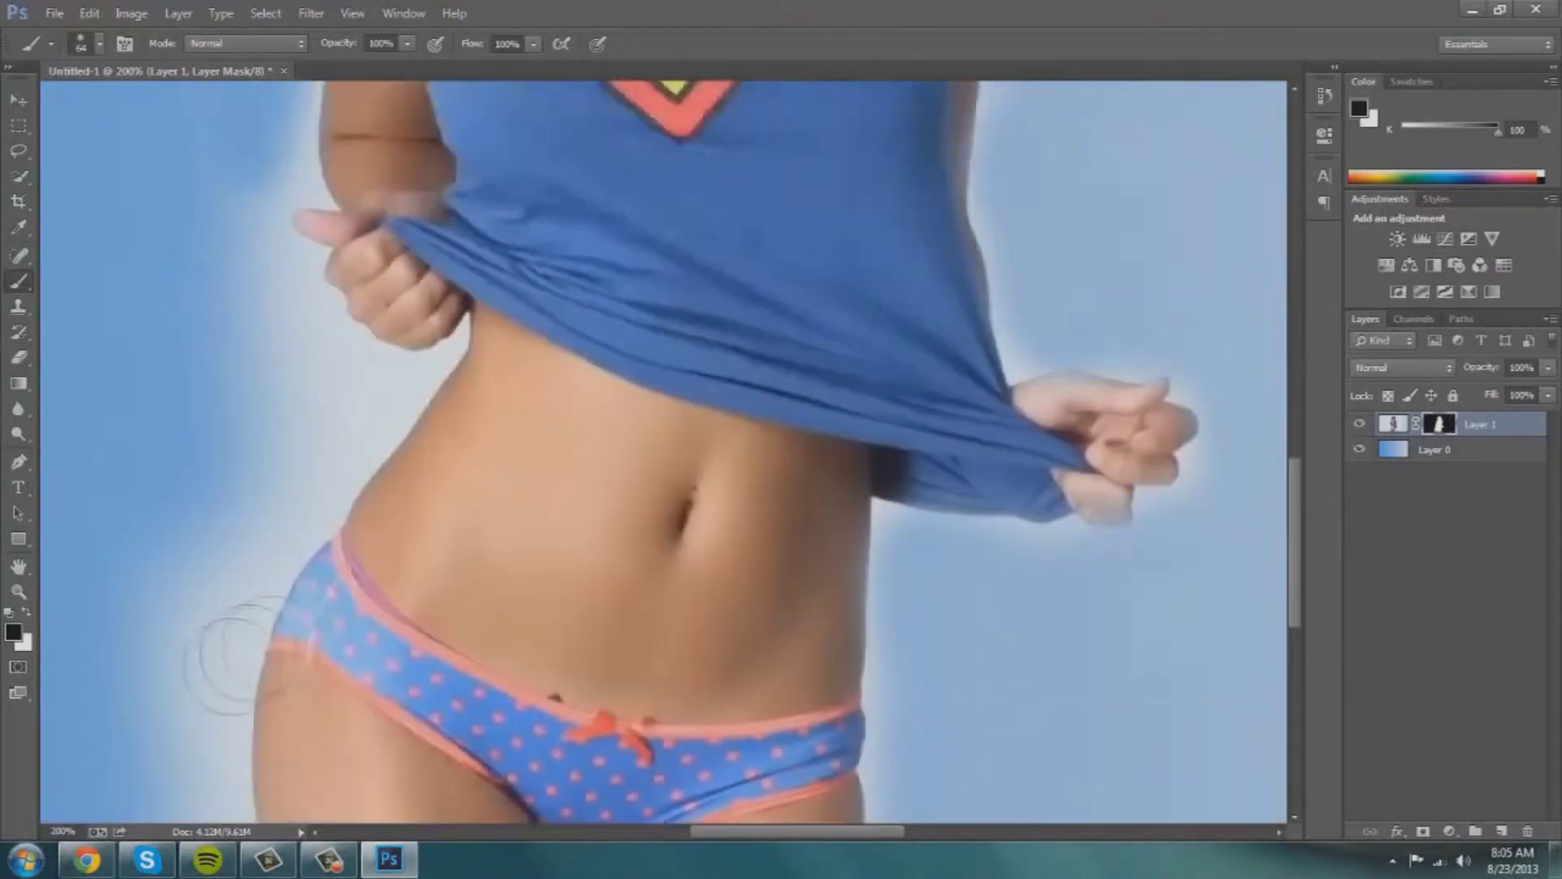
scroll(224, 700, down, 4)
drag(212, 712, 190, 680)
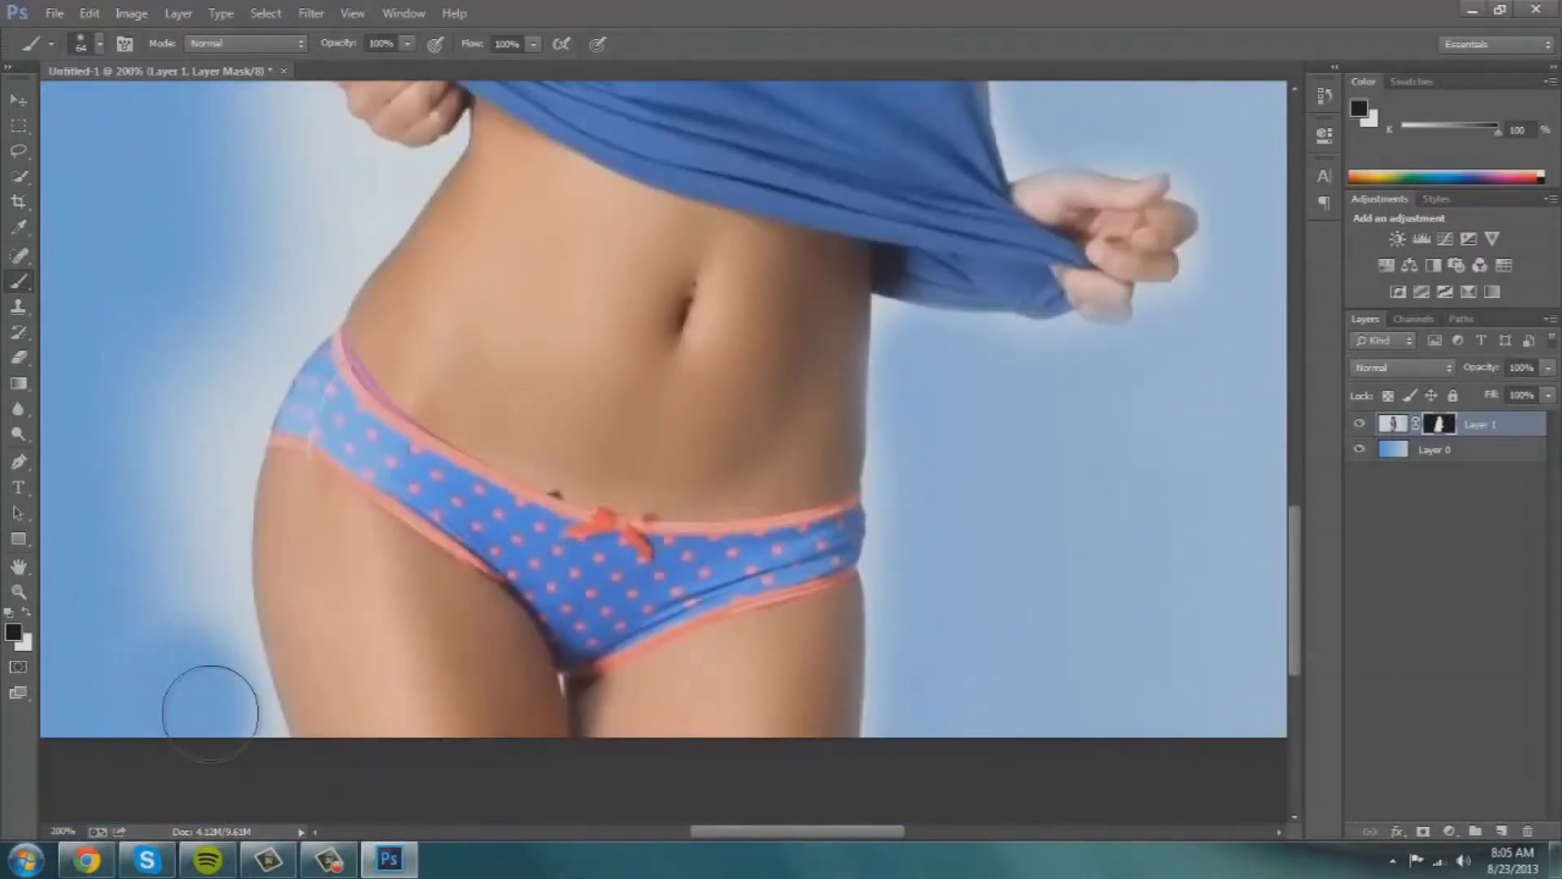
mouse_move(203, 736)
mouse_down()
mouse_move(193, 476)
mouse_move(224, 358)
mouse_move(345, 213)
mouse_move(265, 231)
mouse_up()
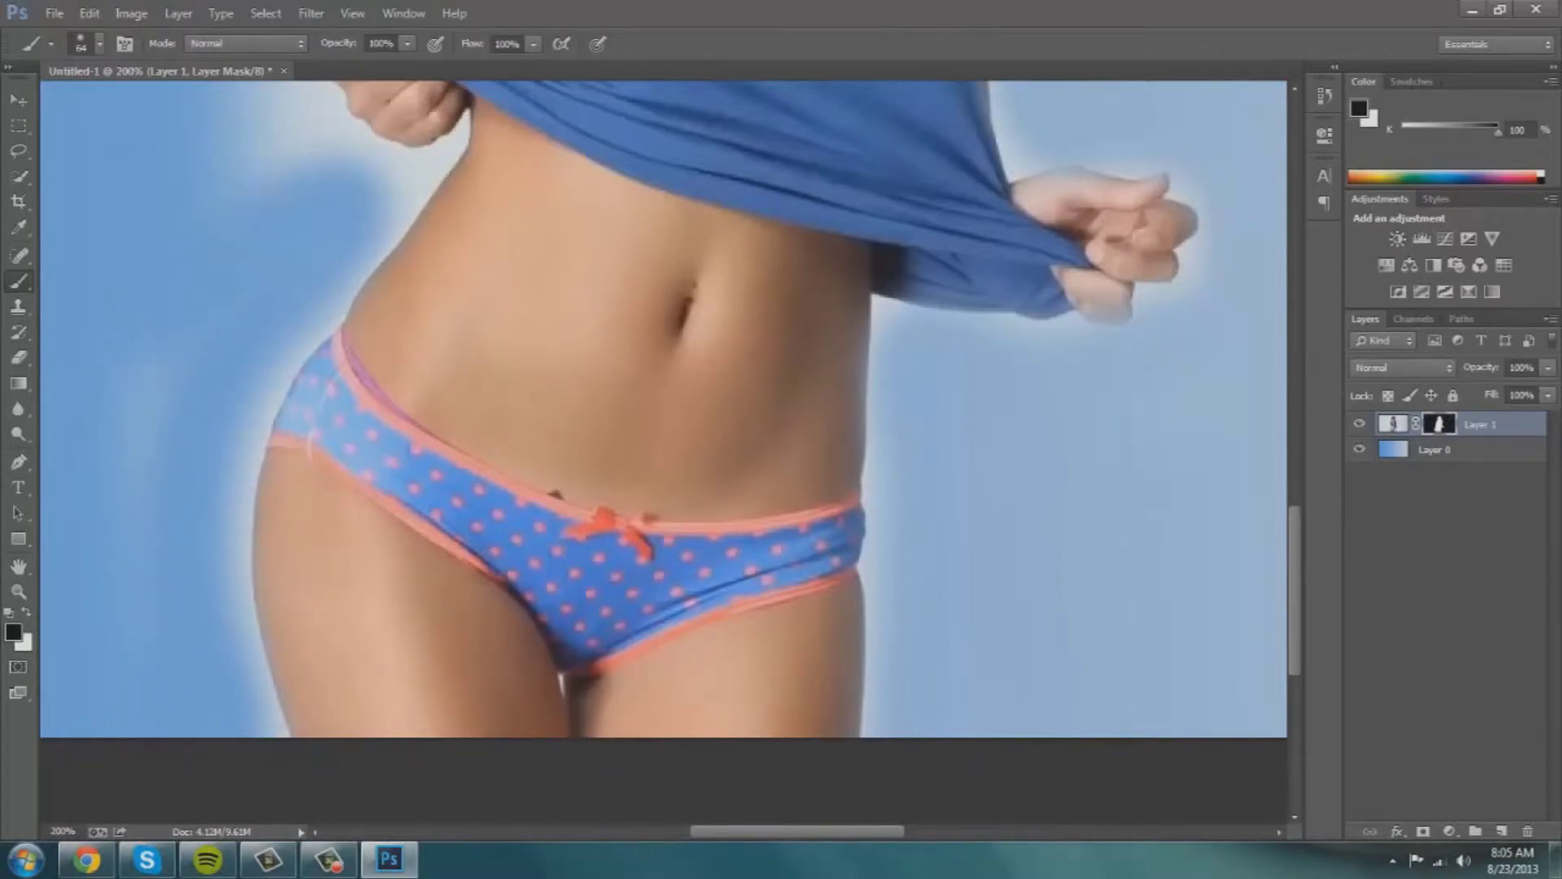
scroll(196, 287, up, 4)
drag(338, 527, 281, 464)
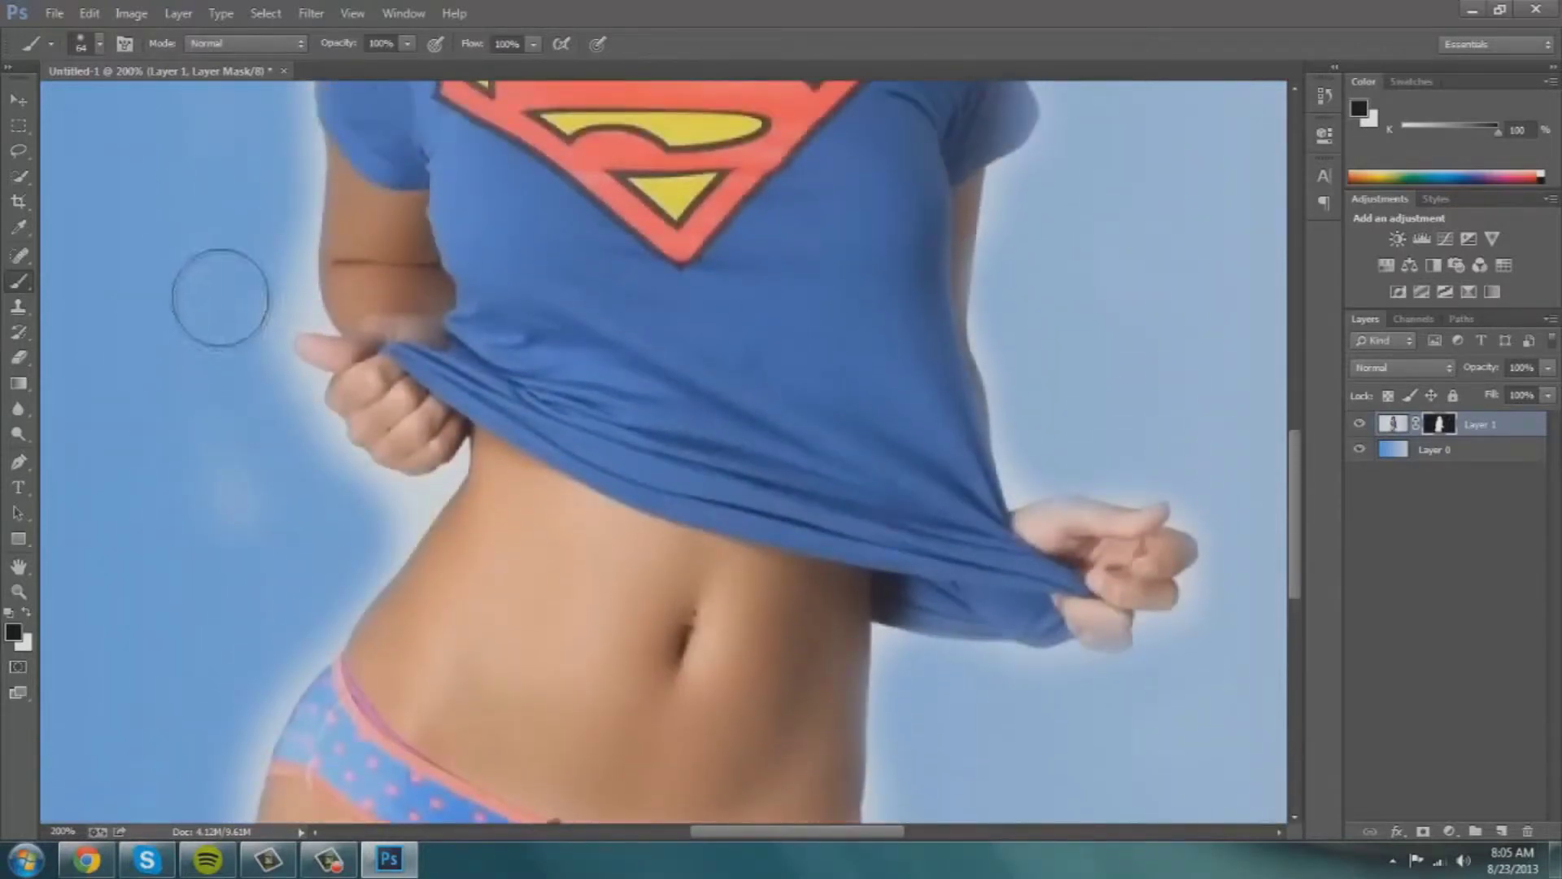
right_click(328, 859)
click(287, 696)
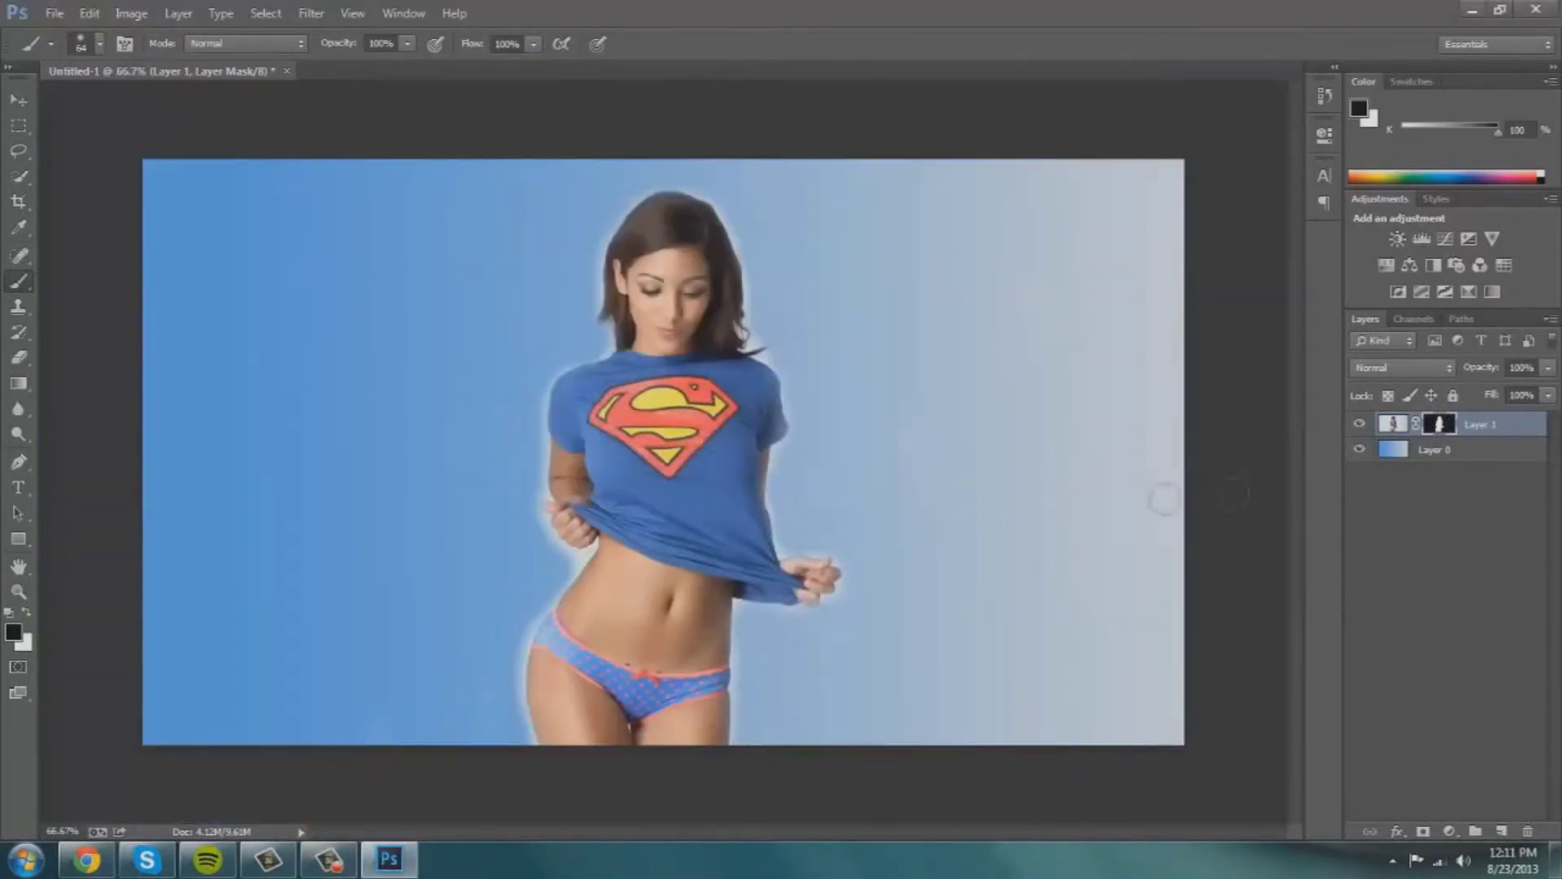
Lower the photo layer's fill so the woman looks faded, and add a new layer above it
click(1403, 433)
drag(1491, 393, 1502, 389)
click(1501, 831)
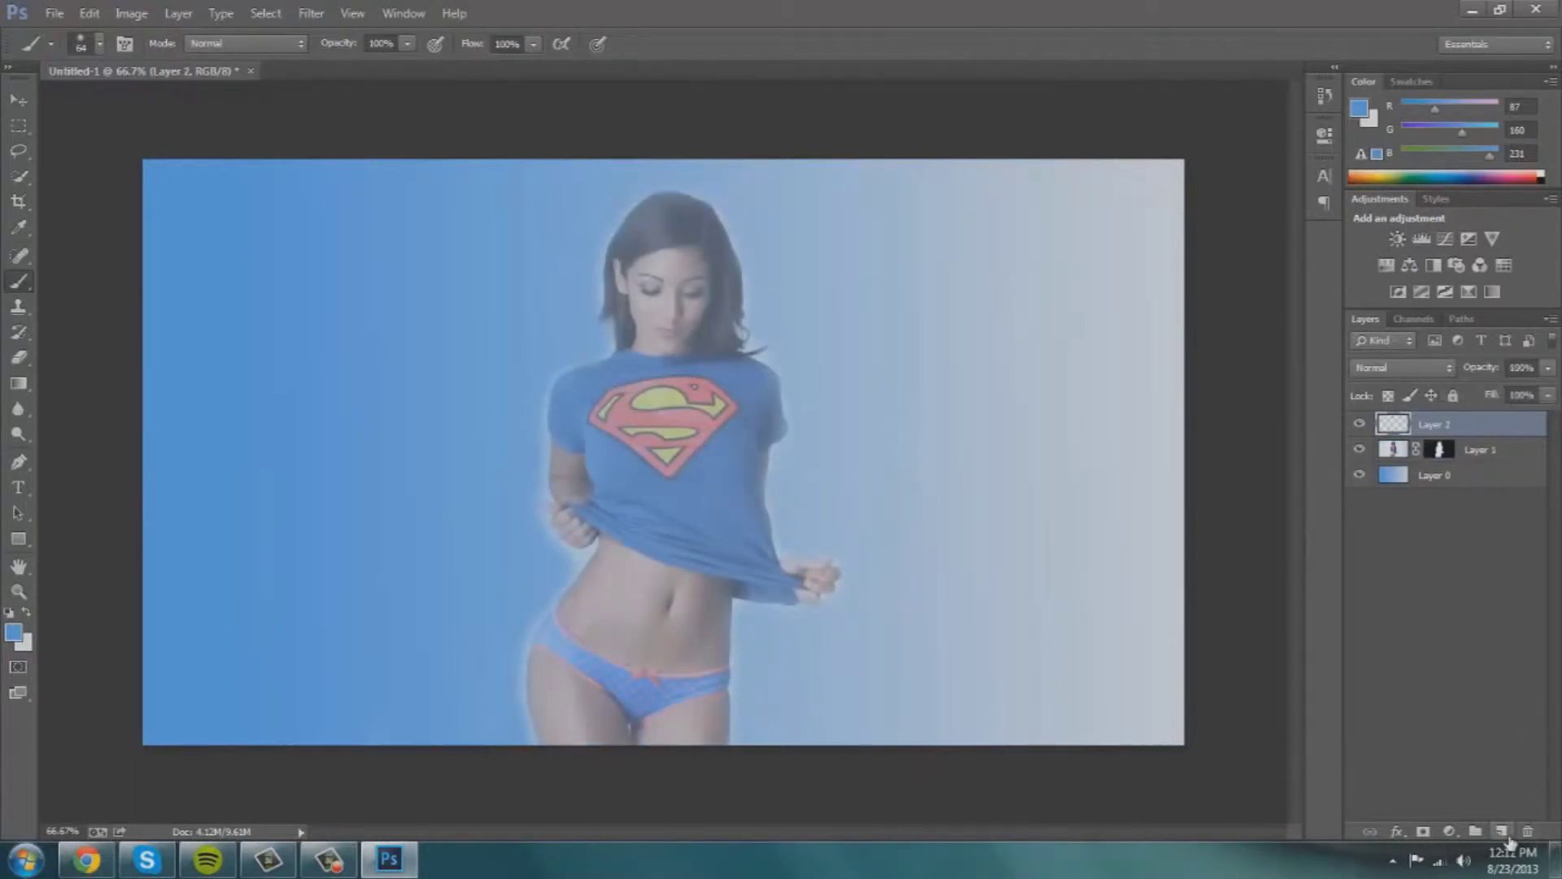
Trace the left side of the woman's outline with a Pen tool path from the thigh up to the shoulder
key(p)
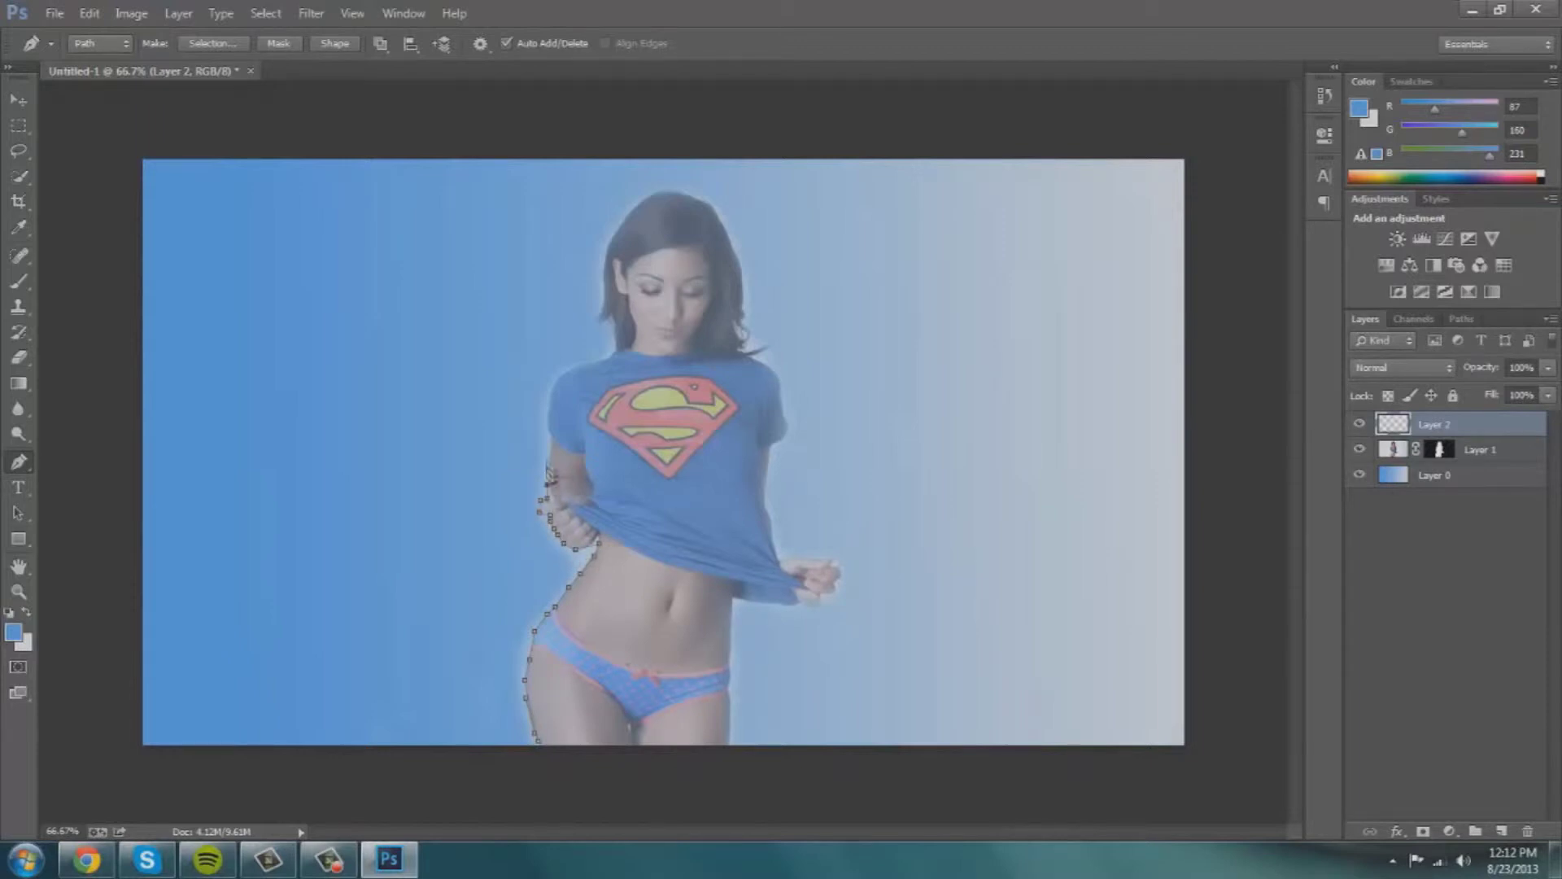
click(549, 387)
click(552, 375)
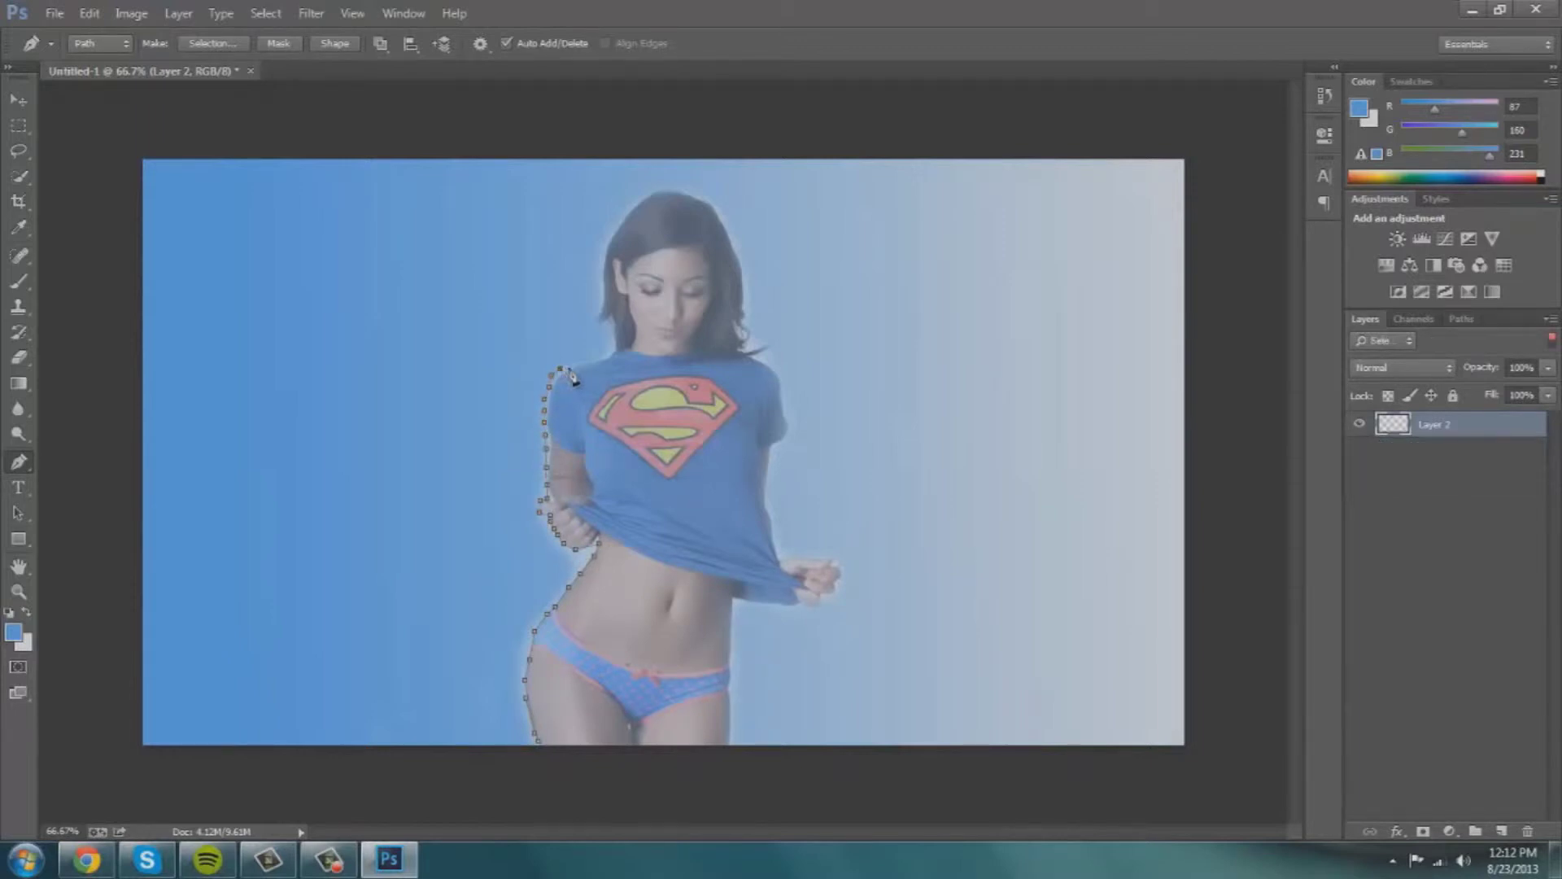
click(1383, 340)
click(1391, 358)
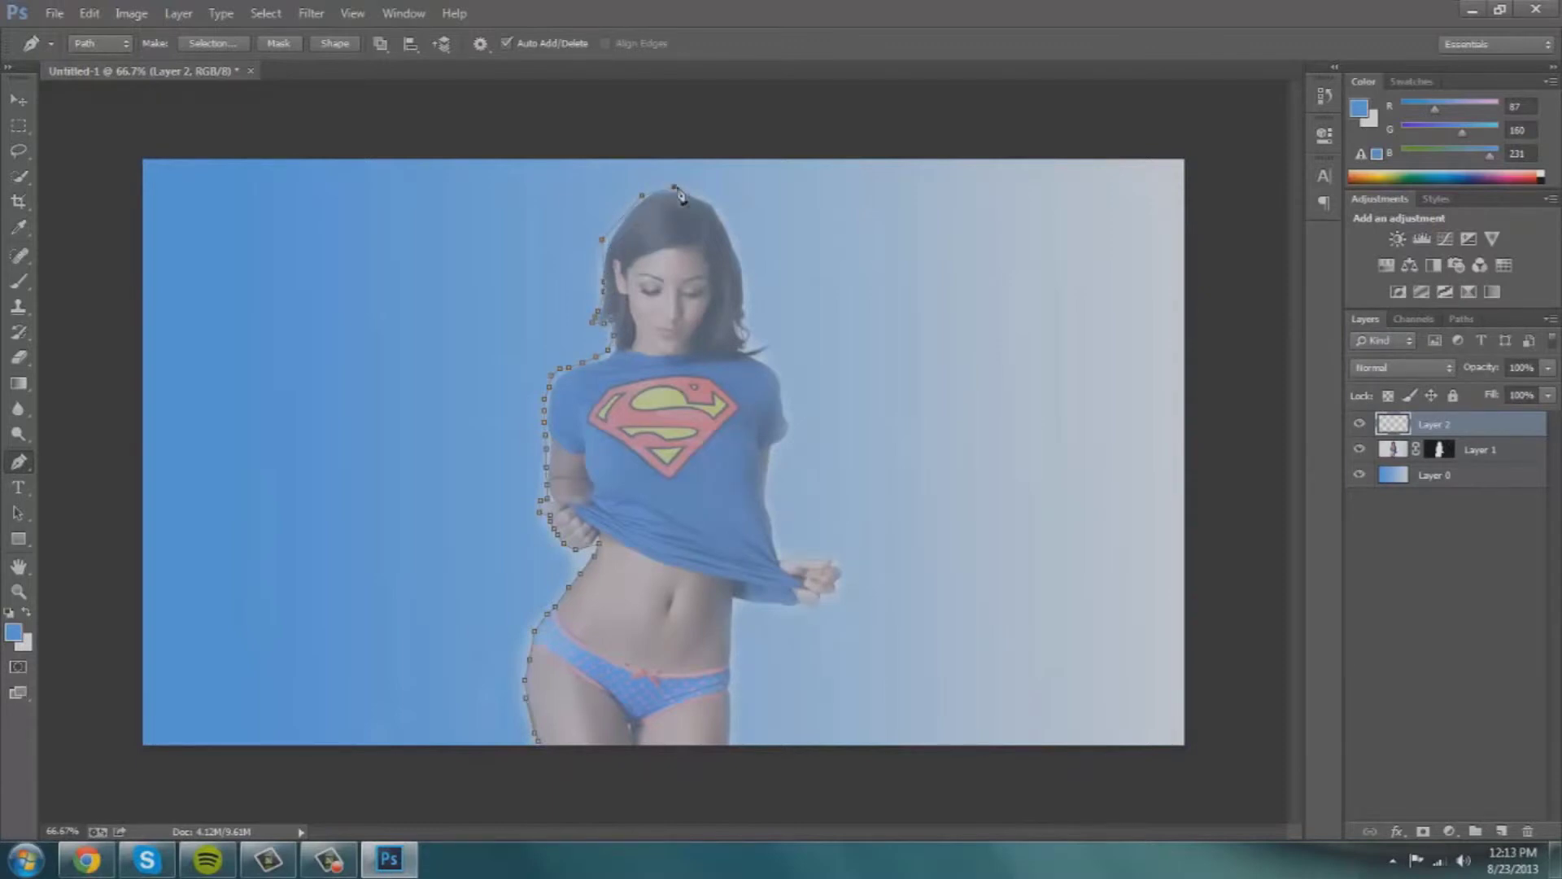
Continue the path around the head and down the right arm and hand to the right thigh
click(741, 262)
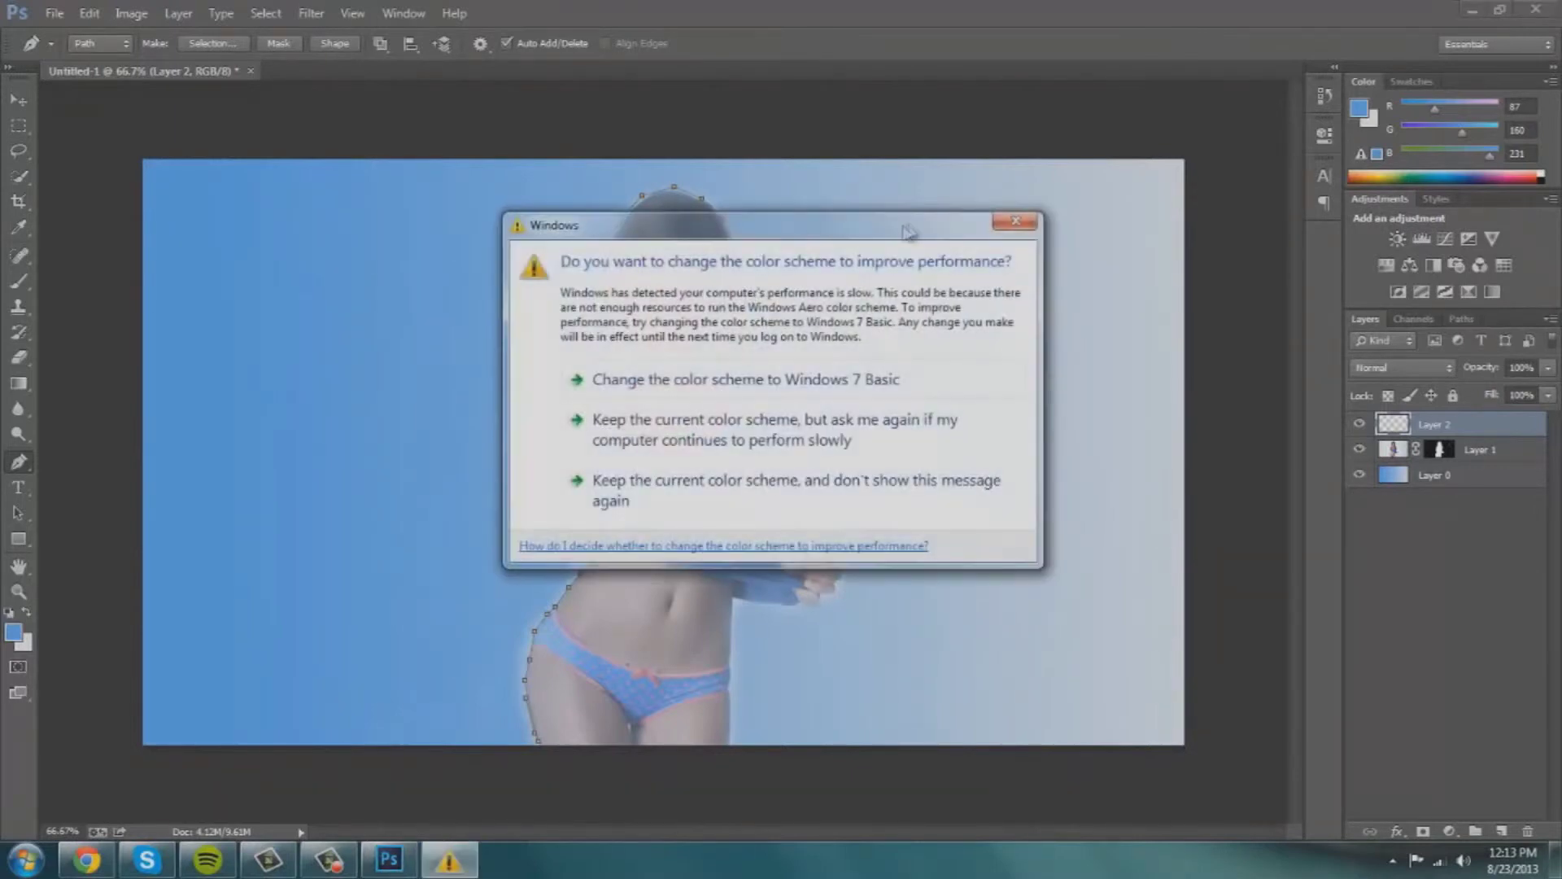
click(1019, 223)
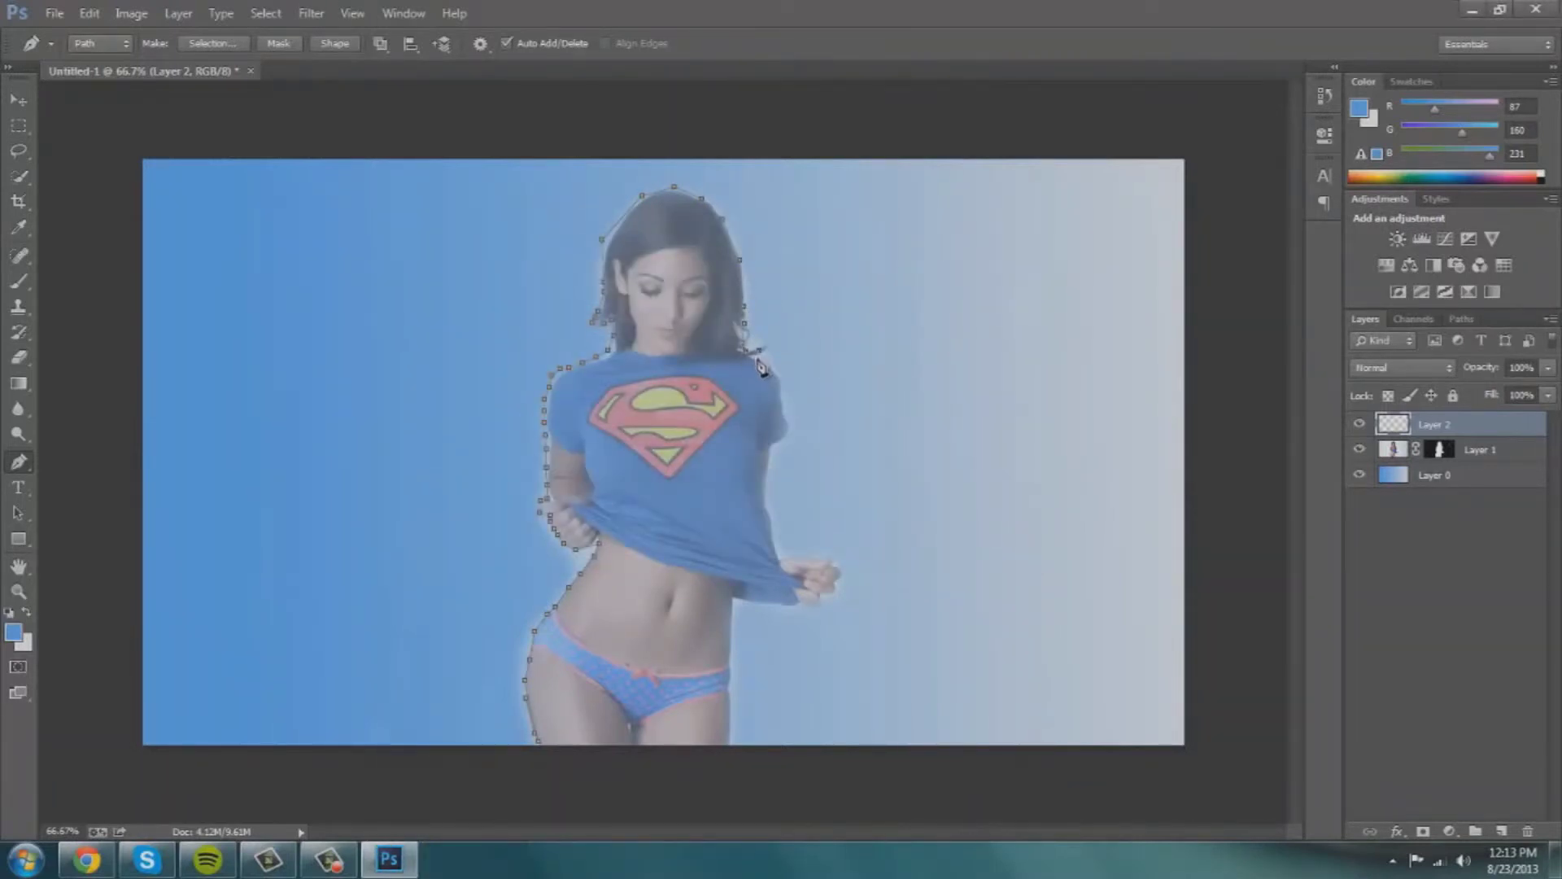
click(774, 444)
click(822, 603)
click(804, 606)
click(790, 606)
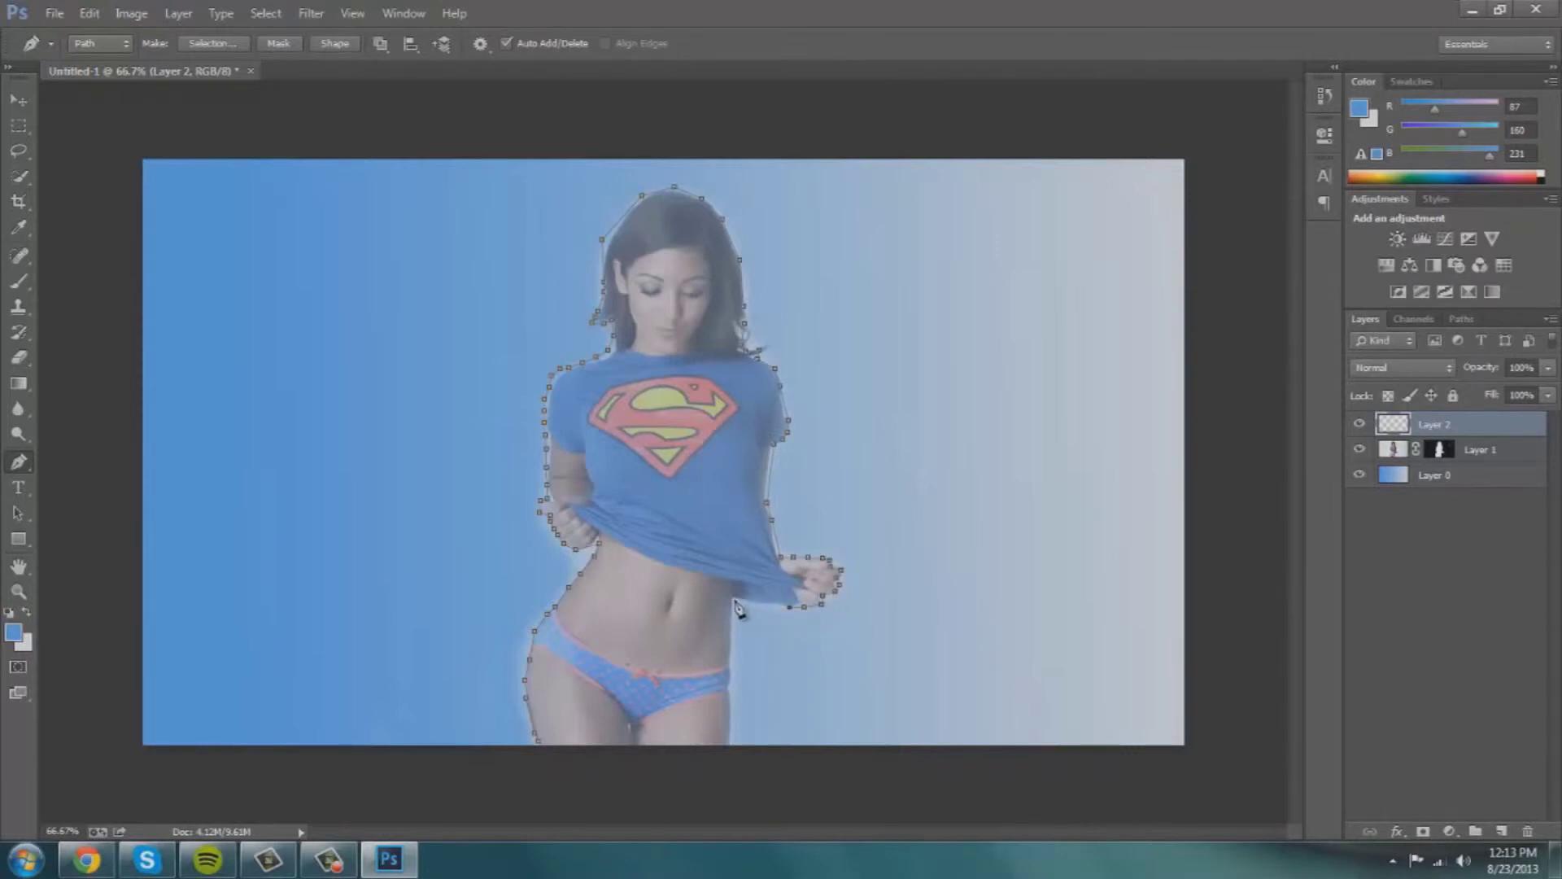
click(728, 667)
Stroke the traced path on Layer 2 to outline the woman
key(a)
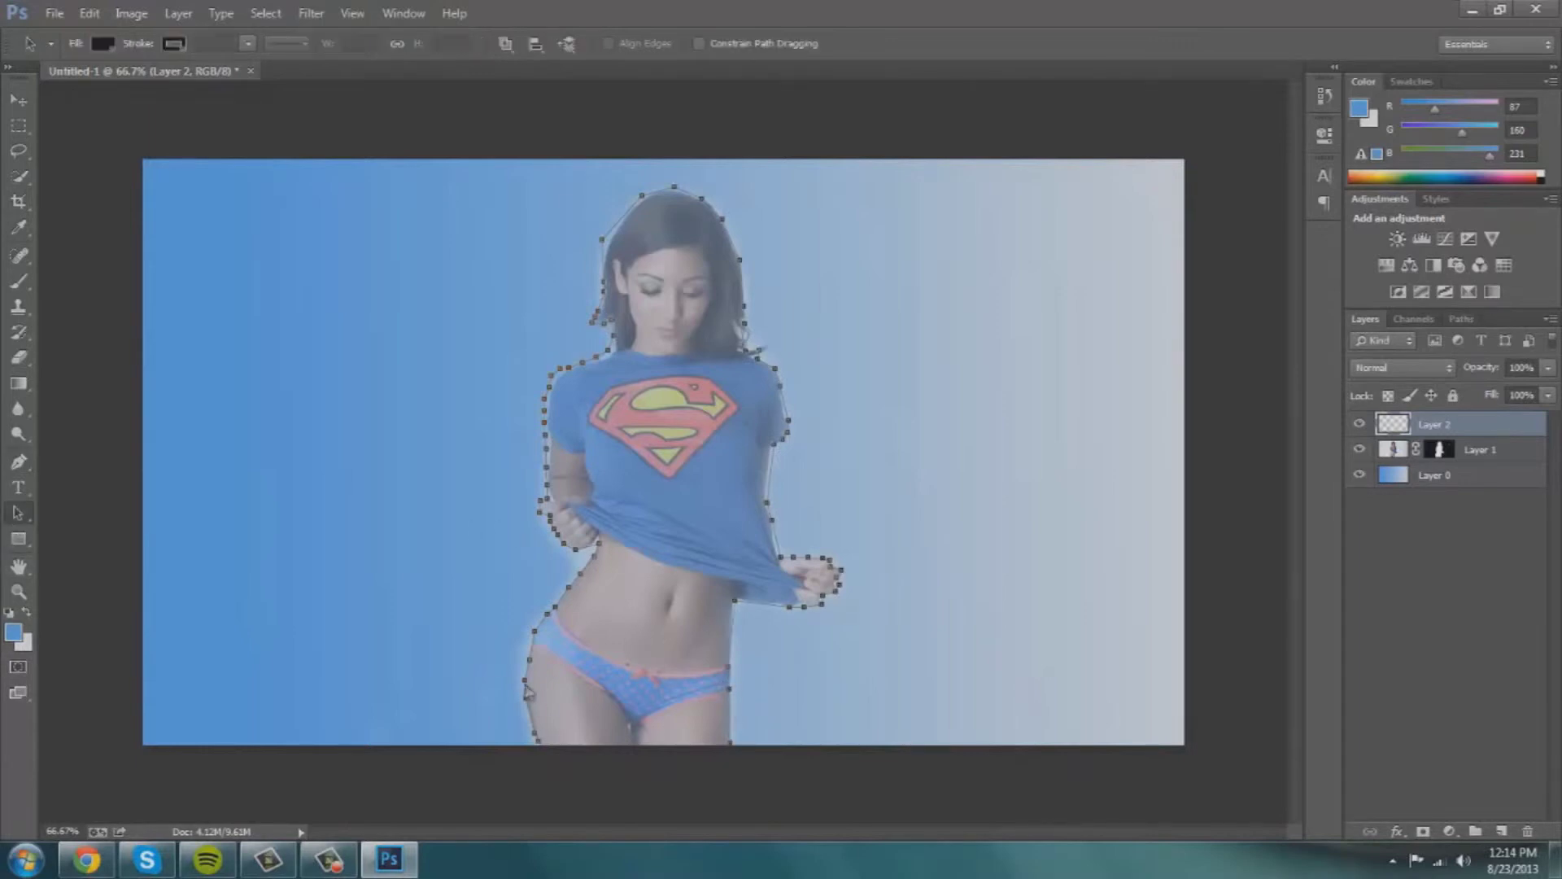
right_click(528, 690)
click(588, 391)
click(926, 293)
Apply a red Color Overlay at very low opacity and an Outer Glow with reduced opacity to the outline layer
right_click(1451, 429)
click(1318, 103)
click(977, 725)
drag(1270, 580, 1207, 587)
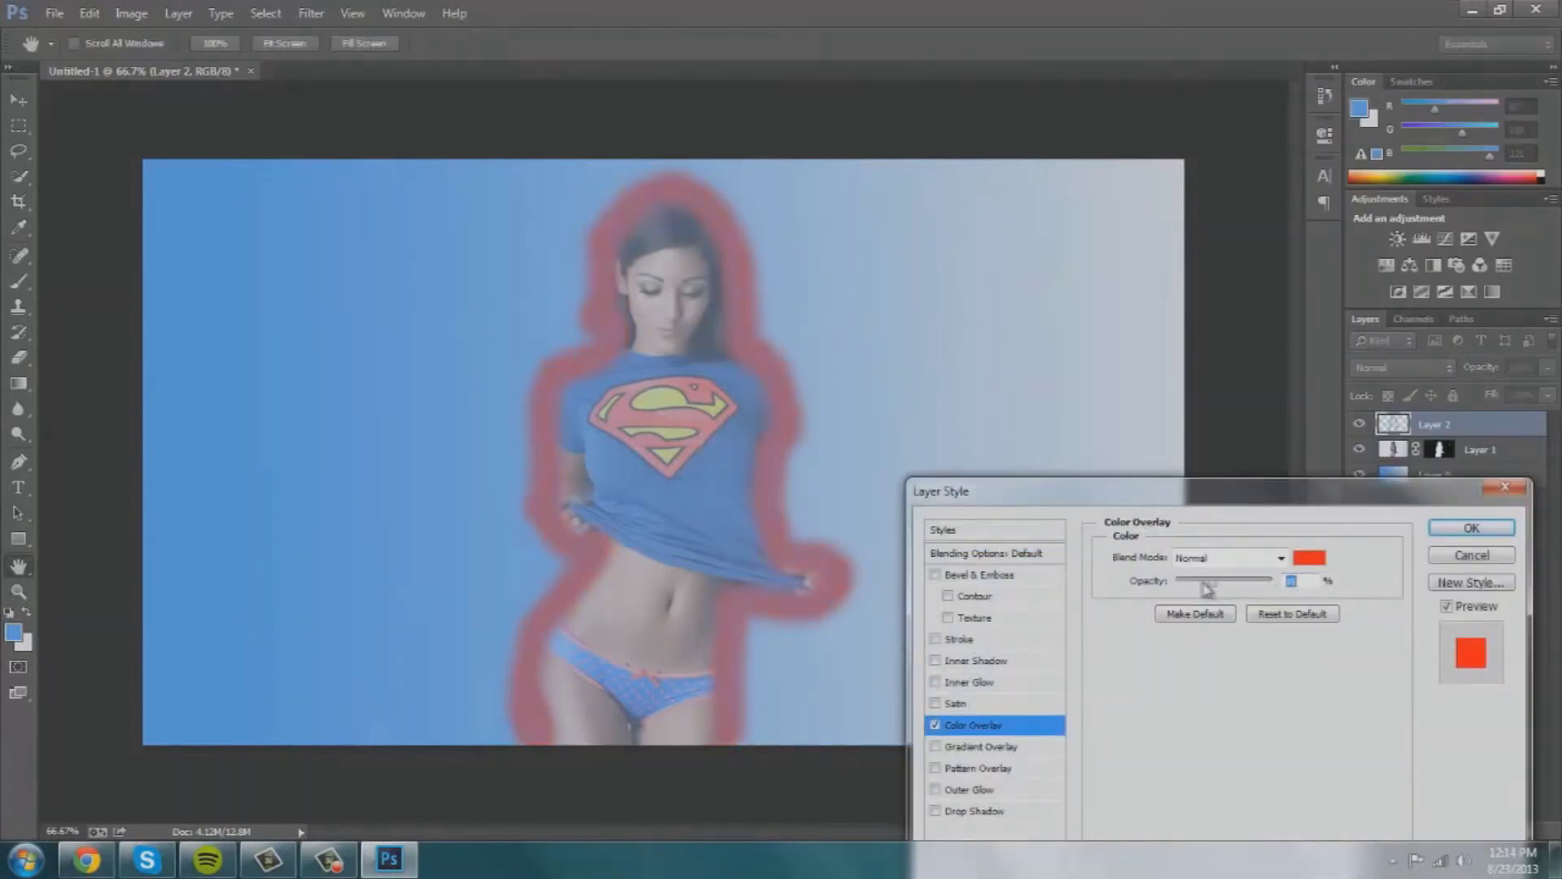
drag(1174, 501, 1070, 285)
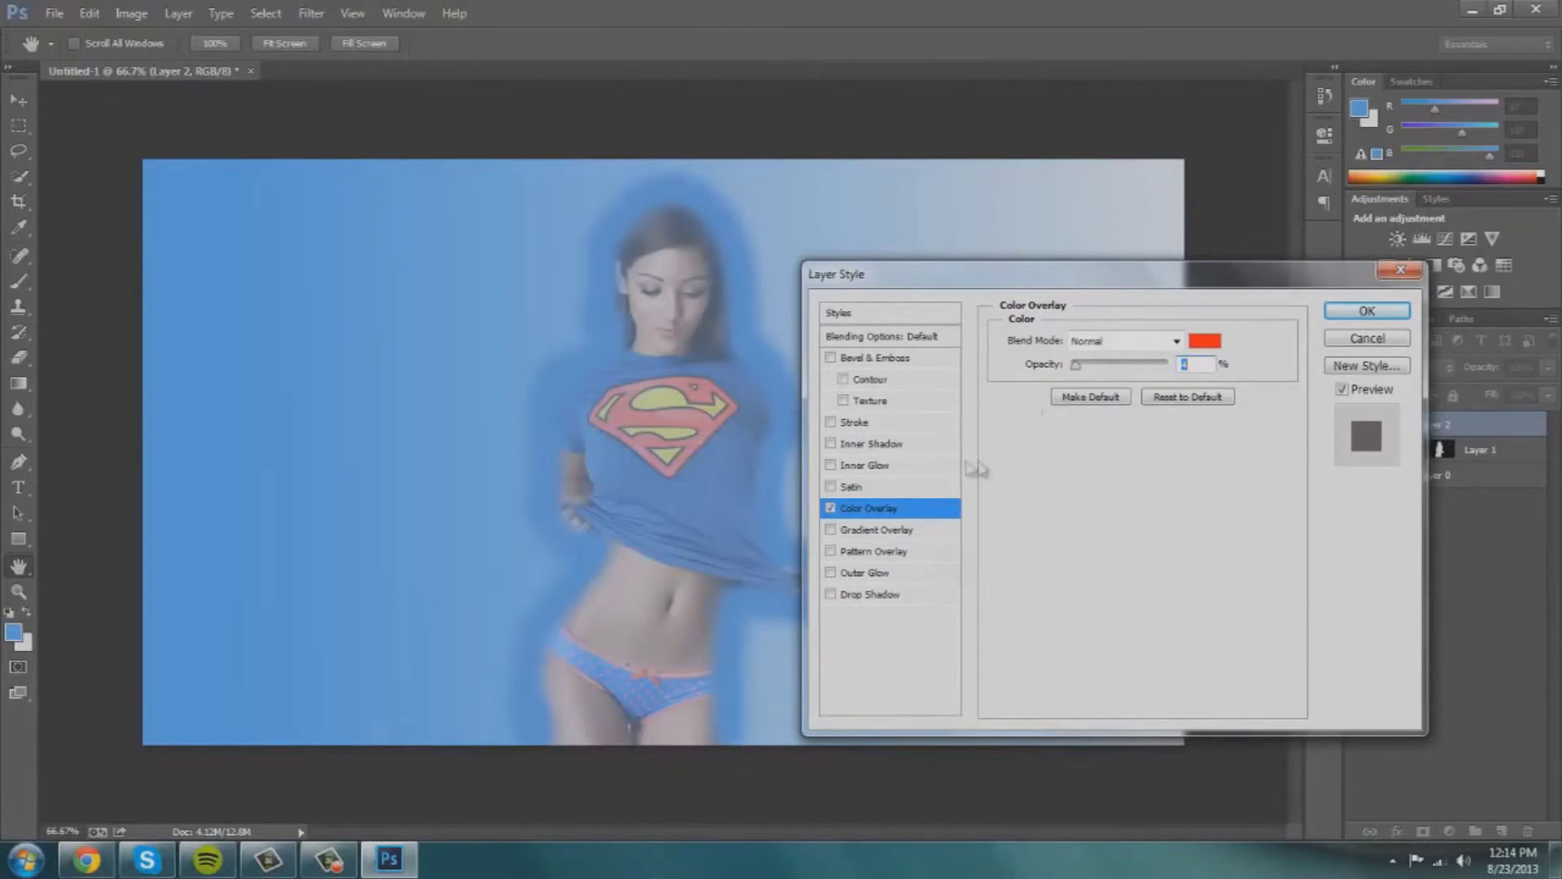
click(866, 574)
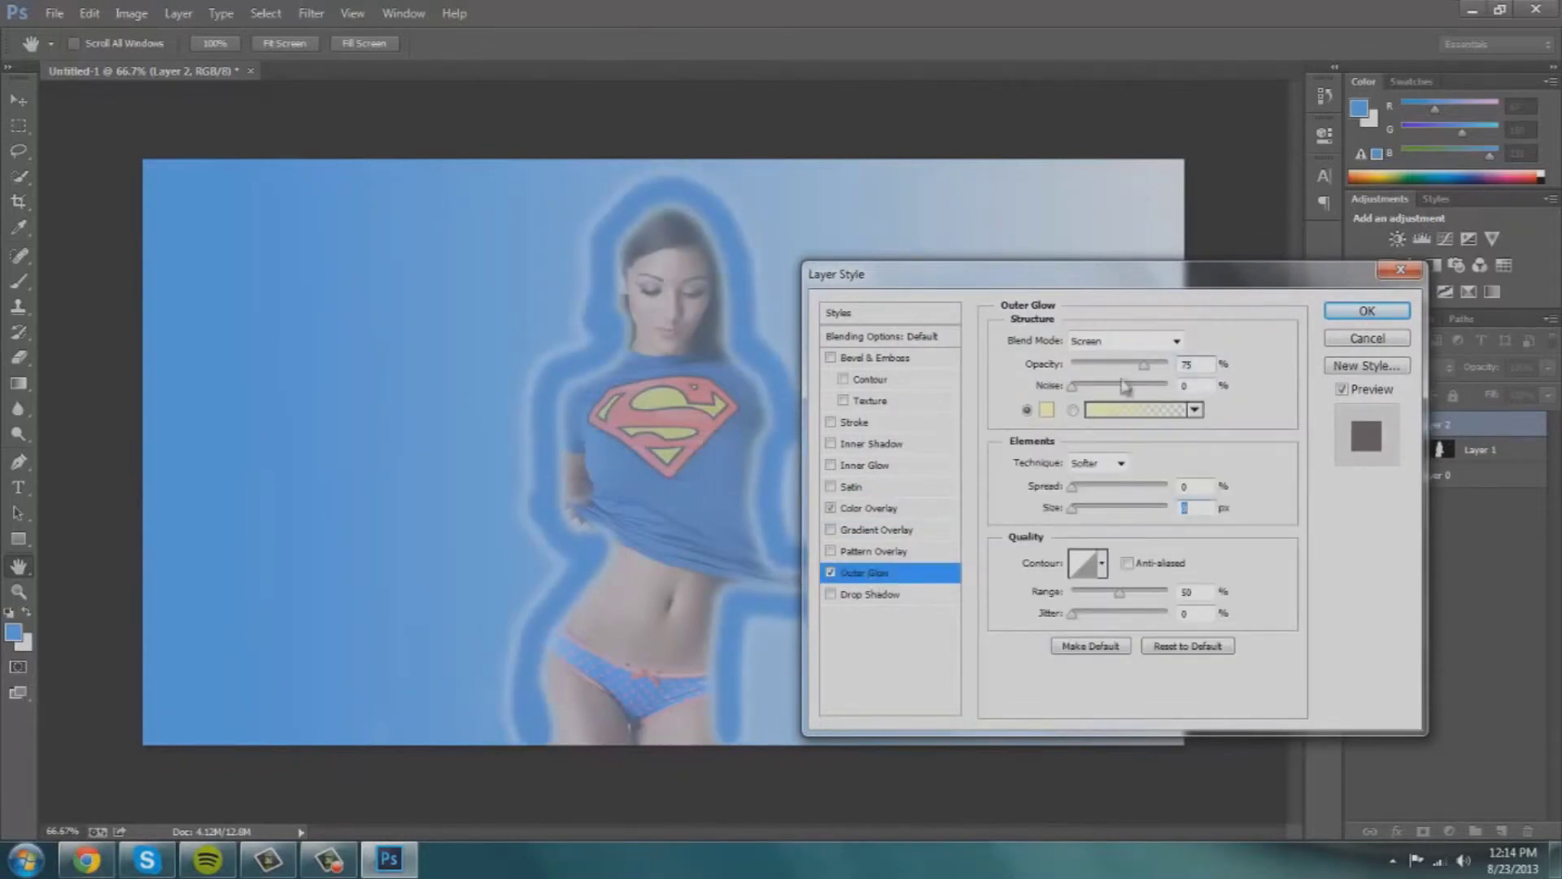
drag(1144, 365, 1080, 368)
Try several Pattern Overlay patterns on the outline layer and turn that effect off
click(872, 552)
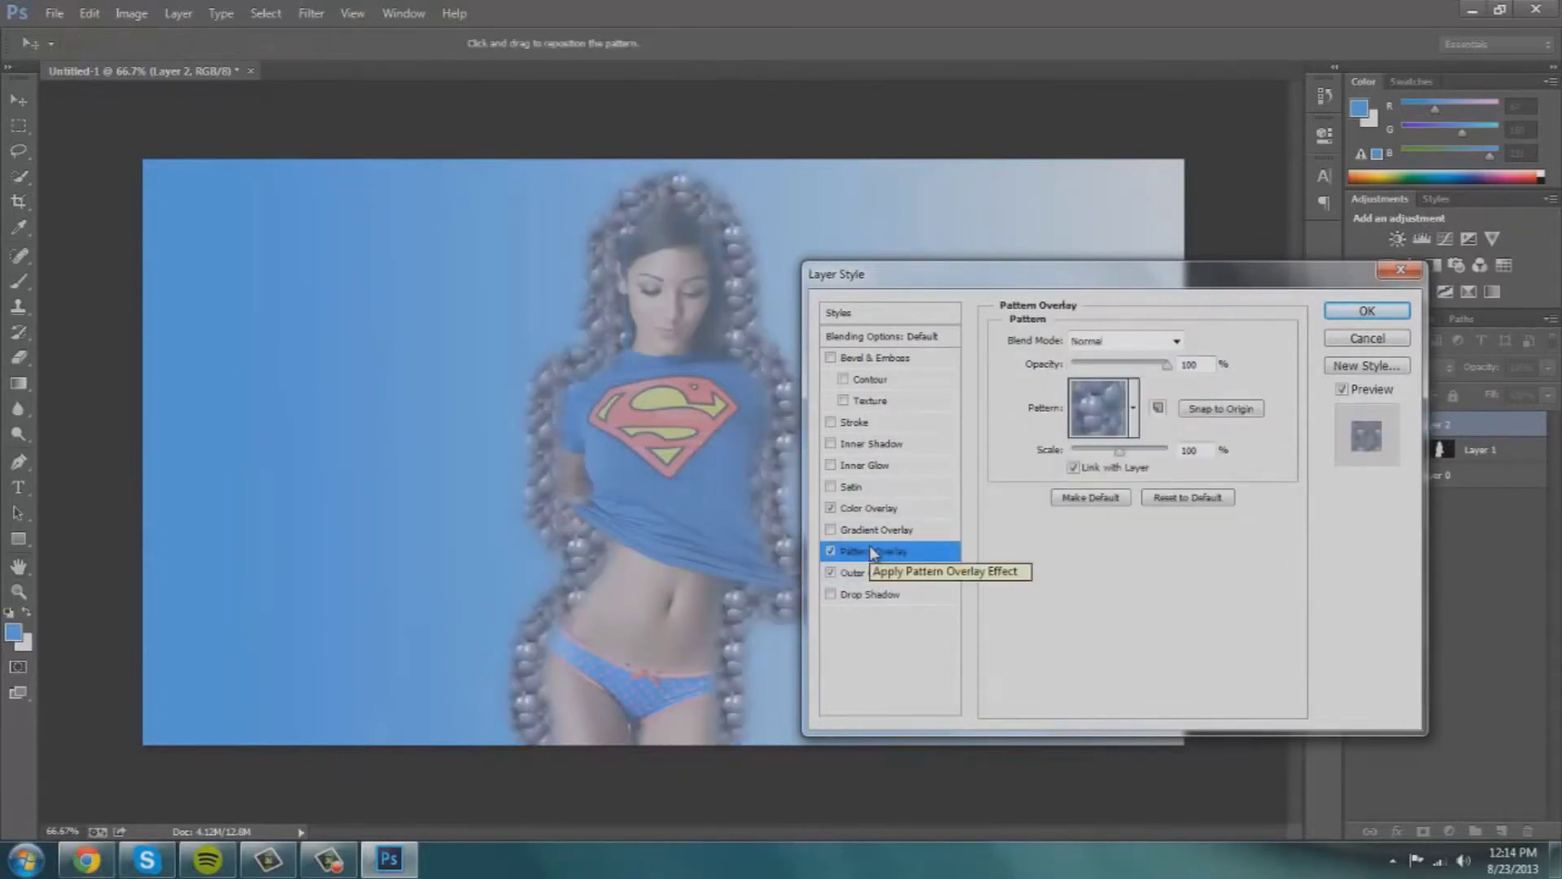
click(1098, 407)
click(1037, 469)
click(1069, 467)
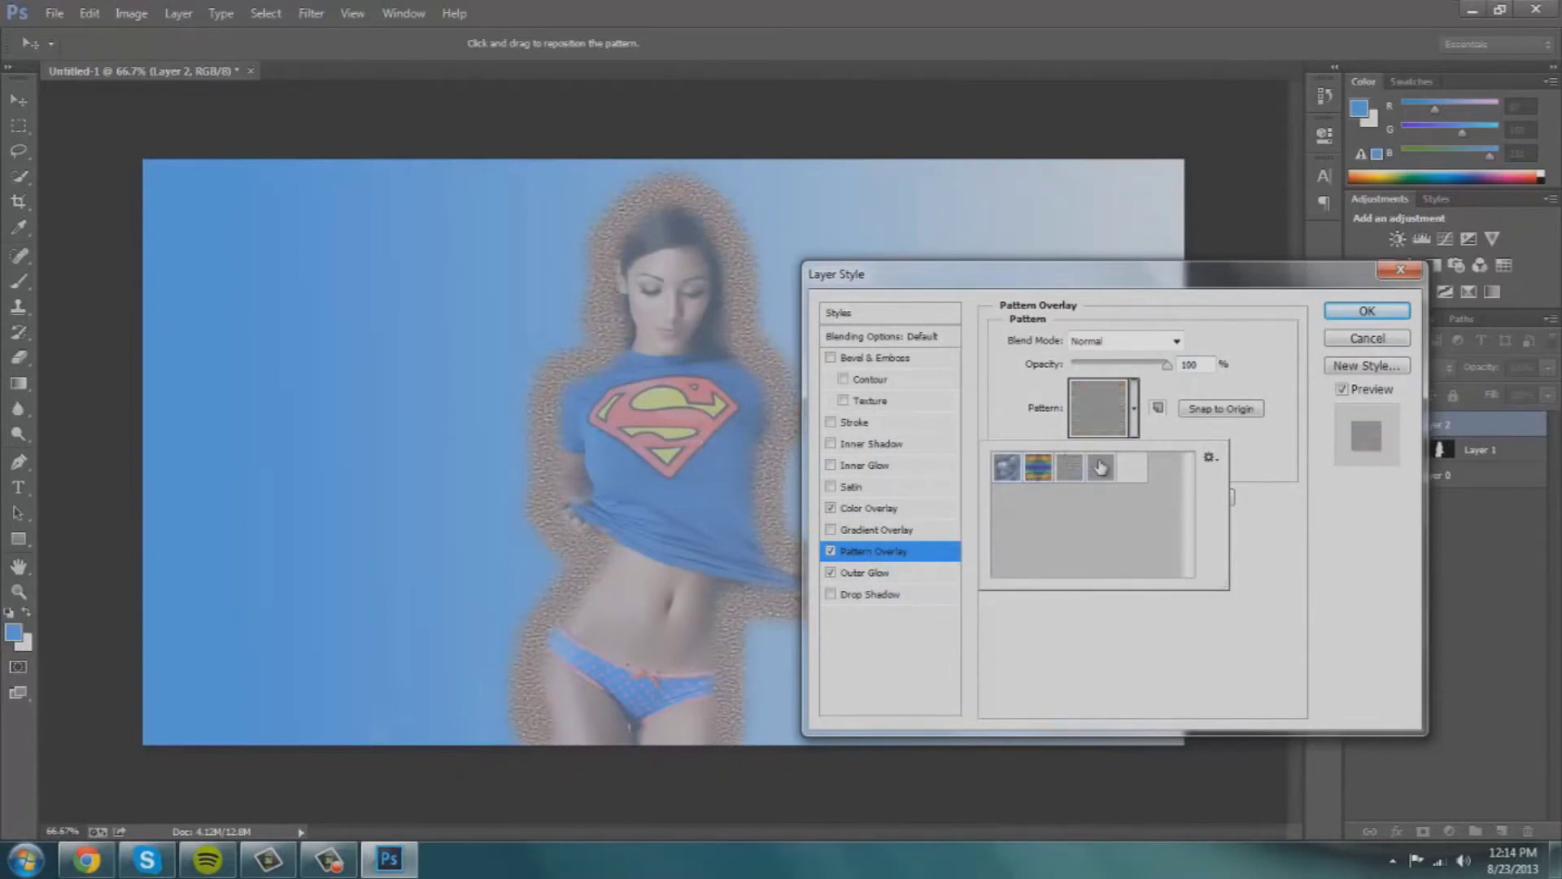
click(1131, 468)
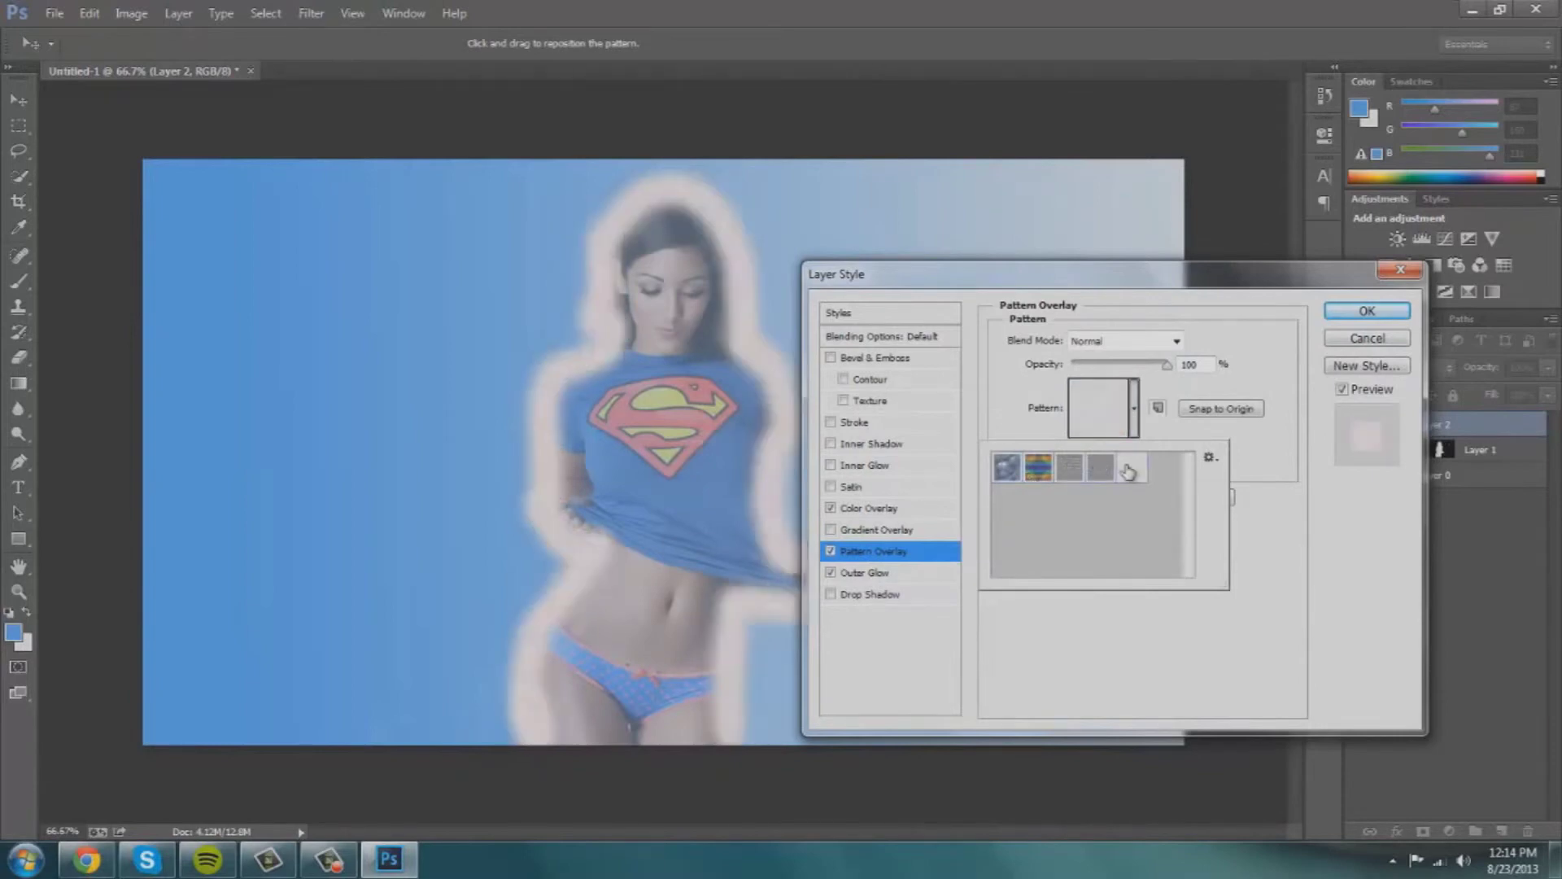
click(831, 551)
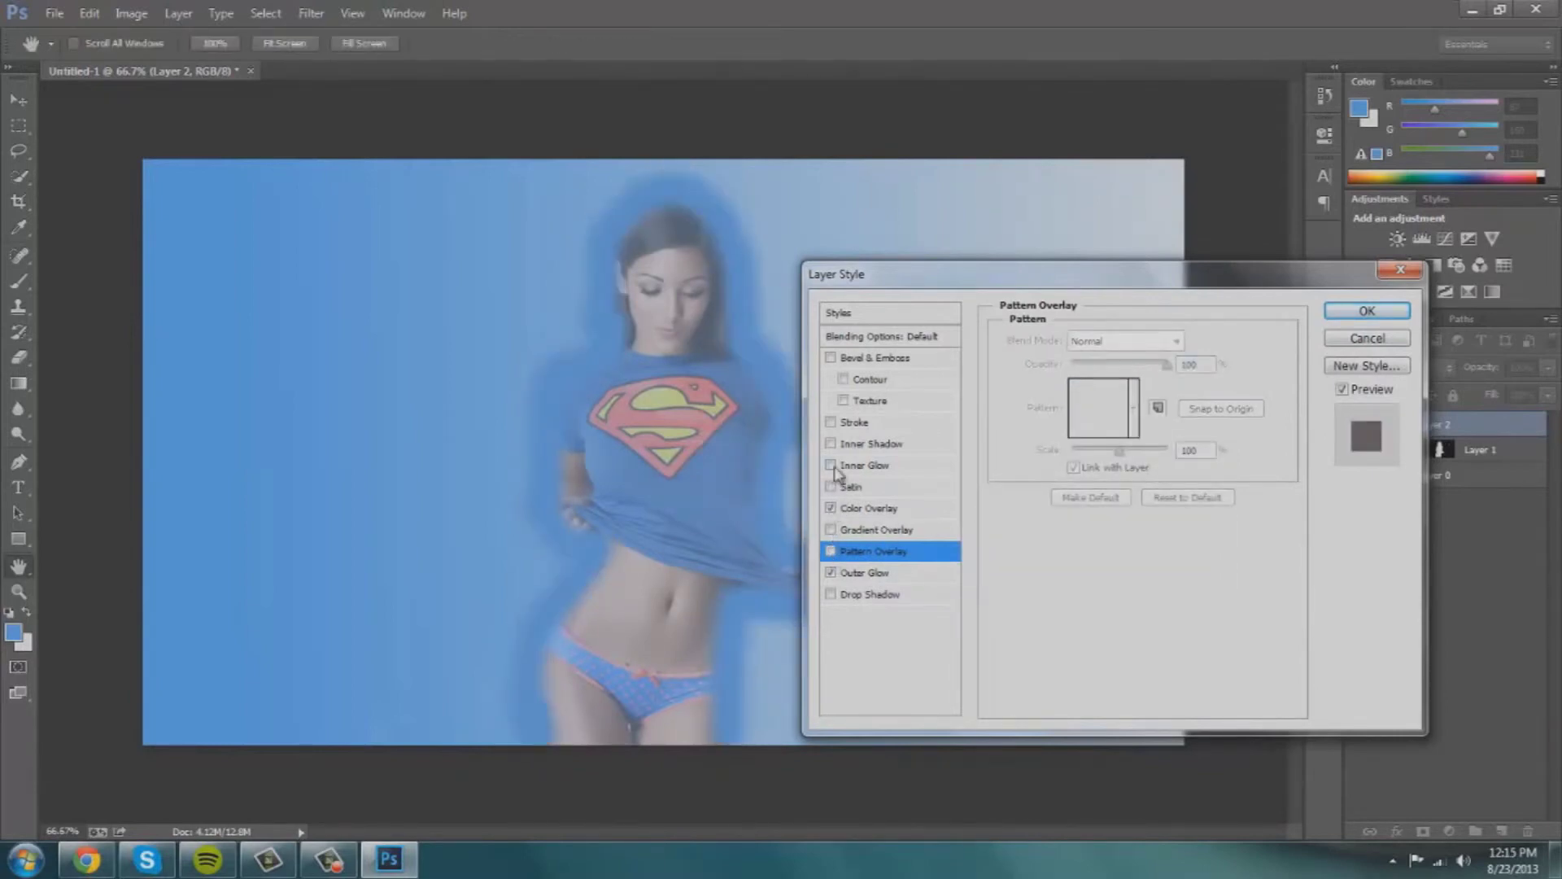
Try the Bevel & Emboss texture on the outline layer, turn Bevel & Emboss off and apply the layer style
click(900, 400)
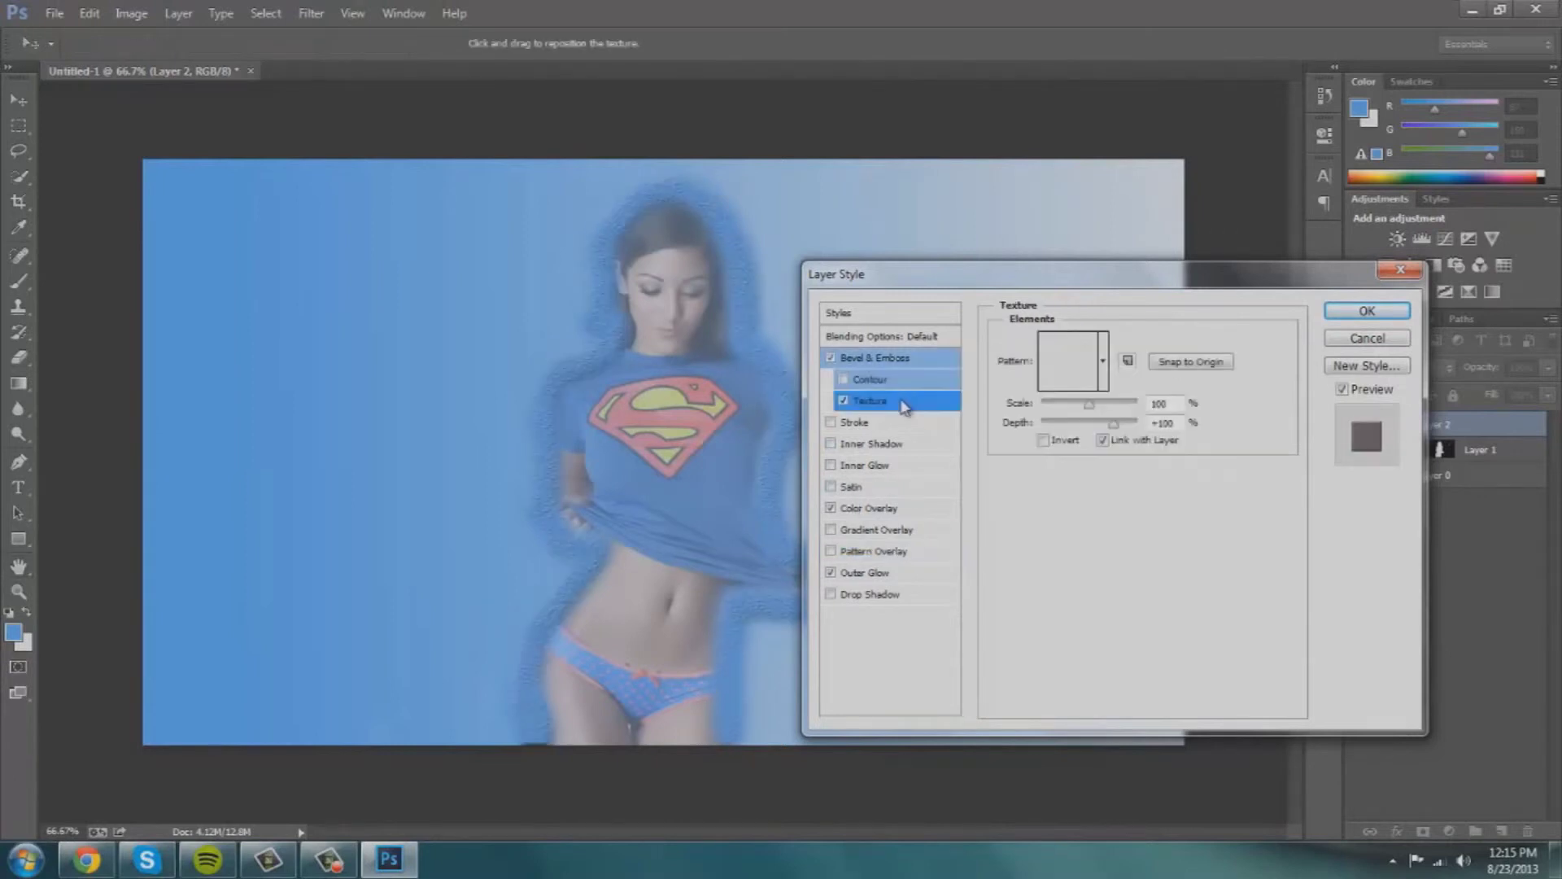
click(831, 358)
click(1367, 311)
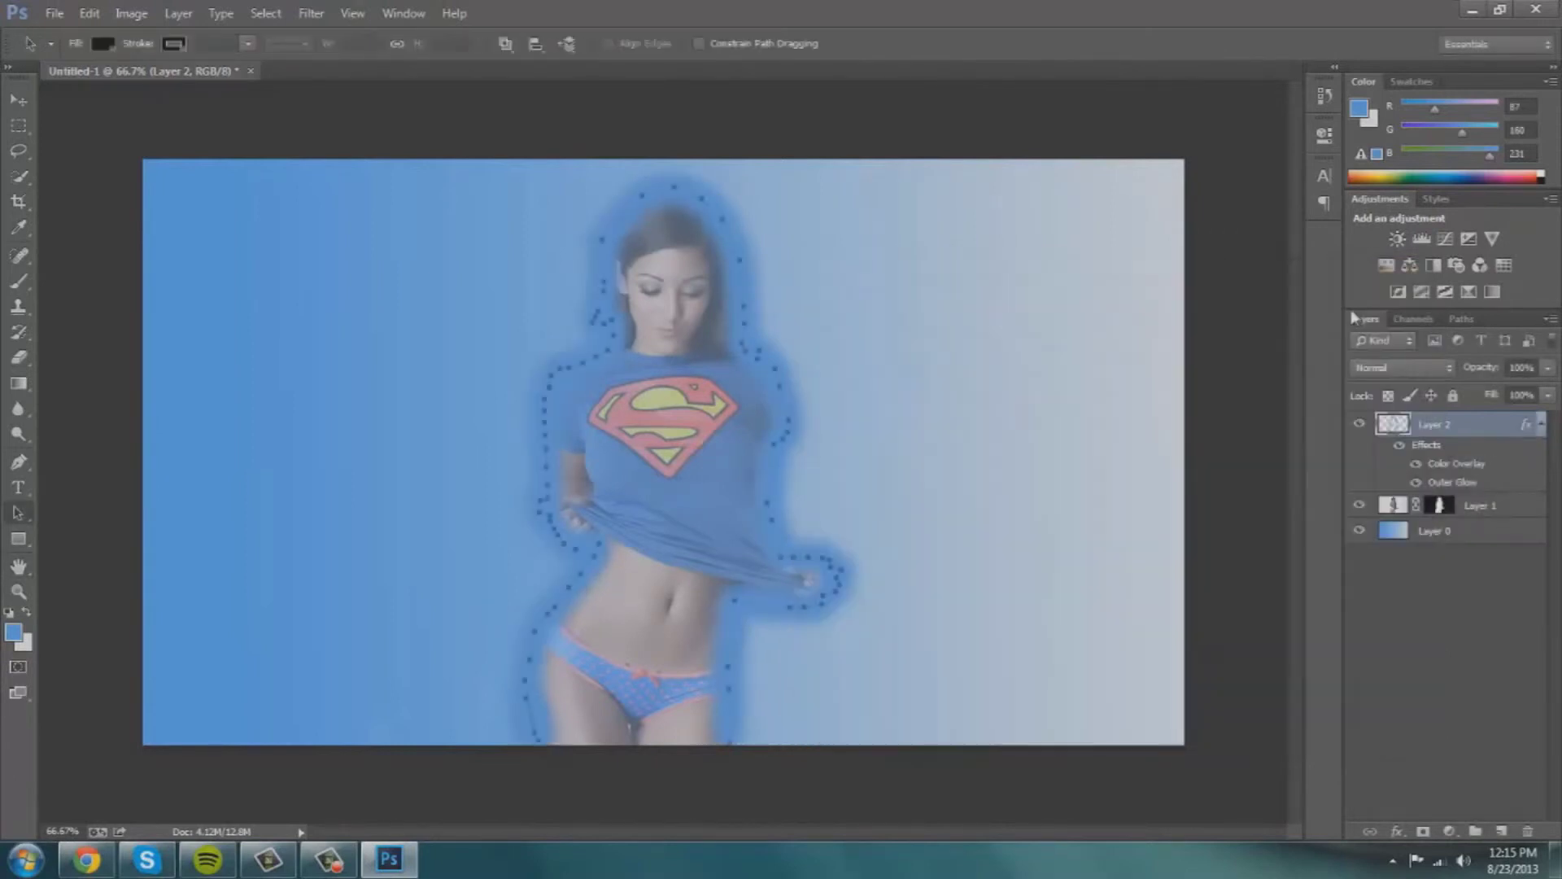
Move outline Layer 2 below Layer 1 so it sits behind the woman, and hide the traced path
drag(1432, 430, 1453, 523)
key(ctrl+d)
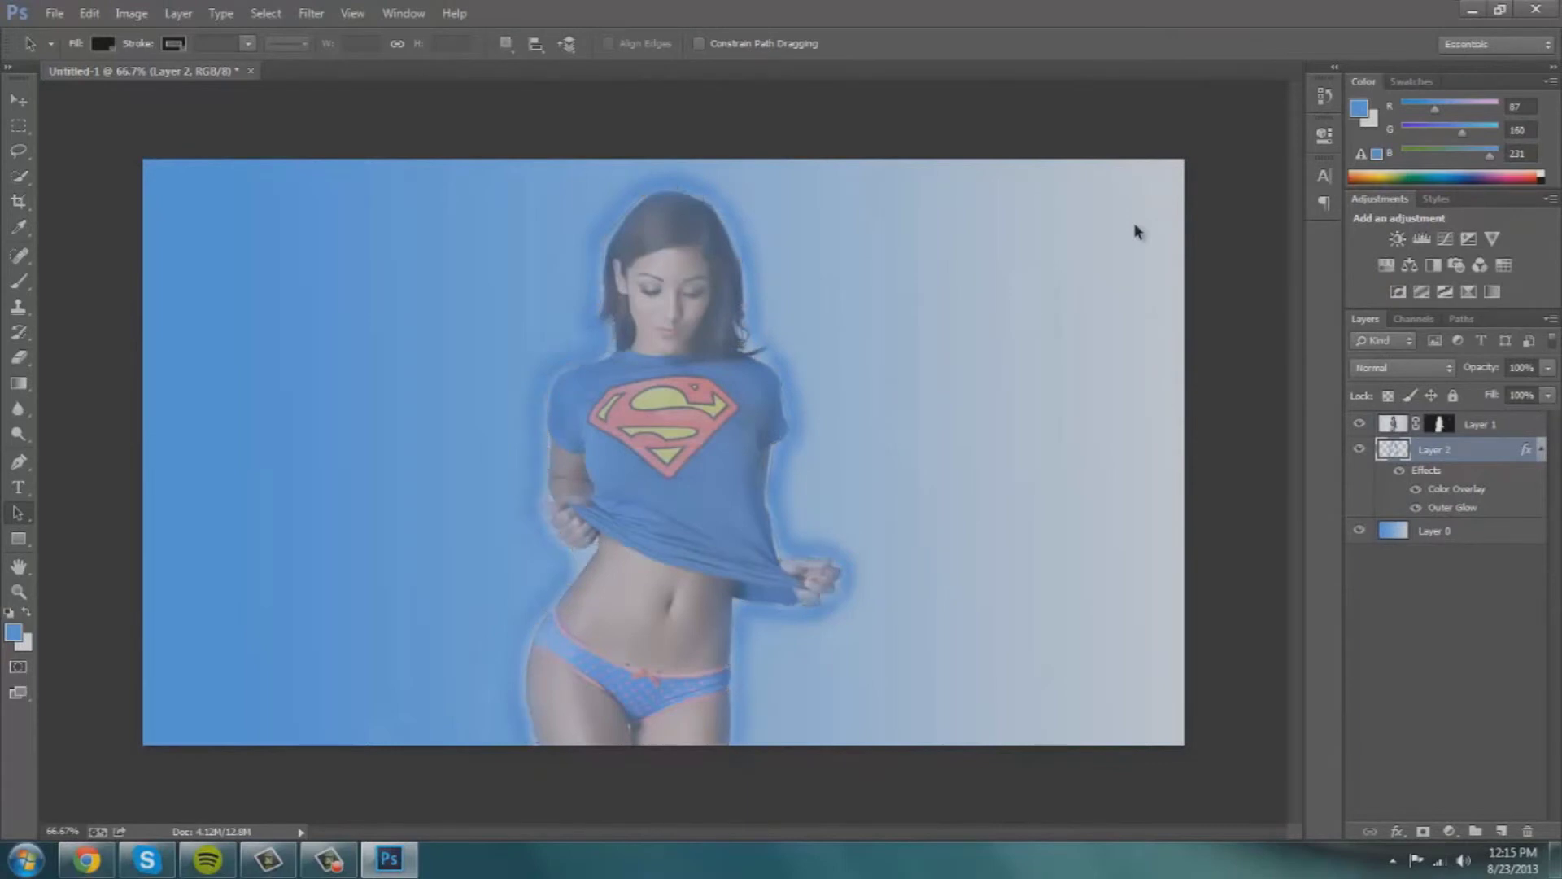
Add the text "Melanie" on the blue background to the left of the woman and color it near-white
click(18, 487)
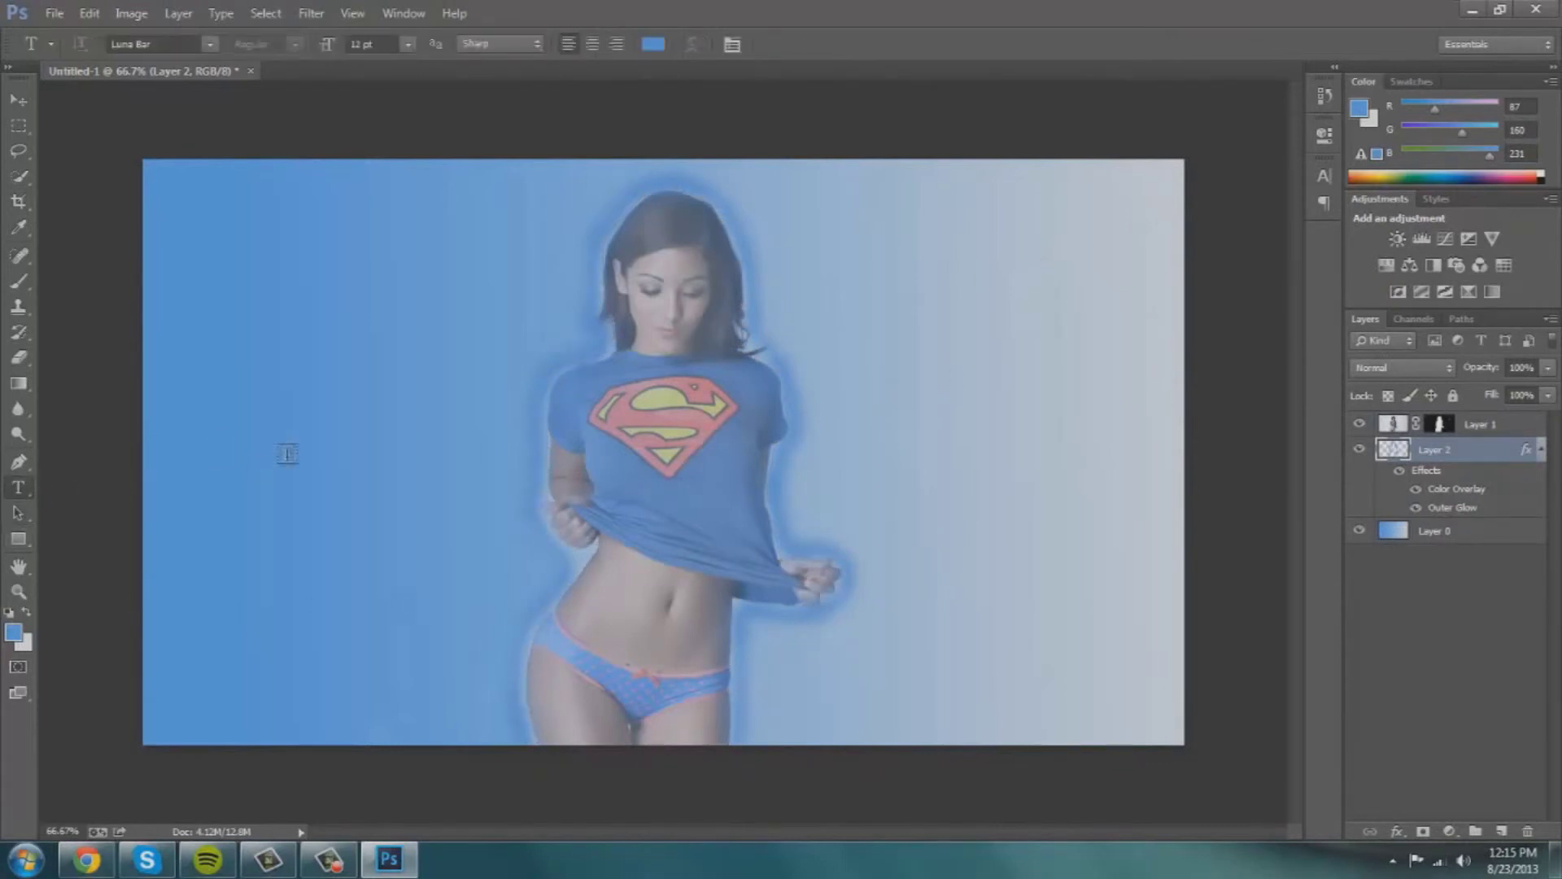
click(273, 464)
key(ctrl+a)
key(ctrl+t)
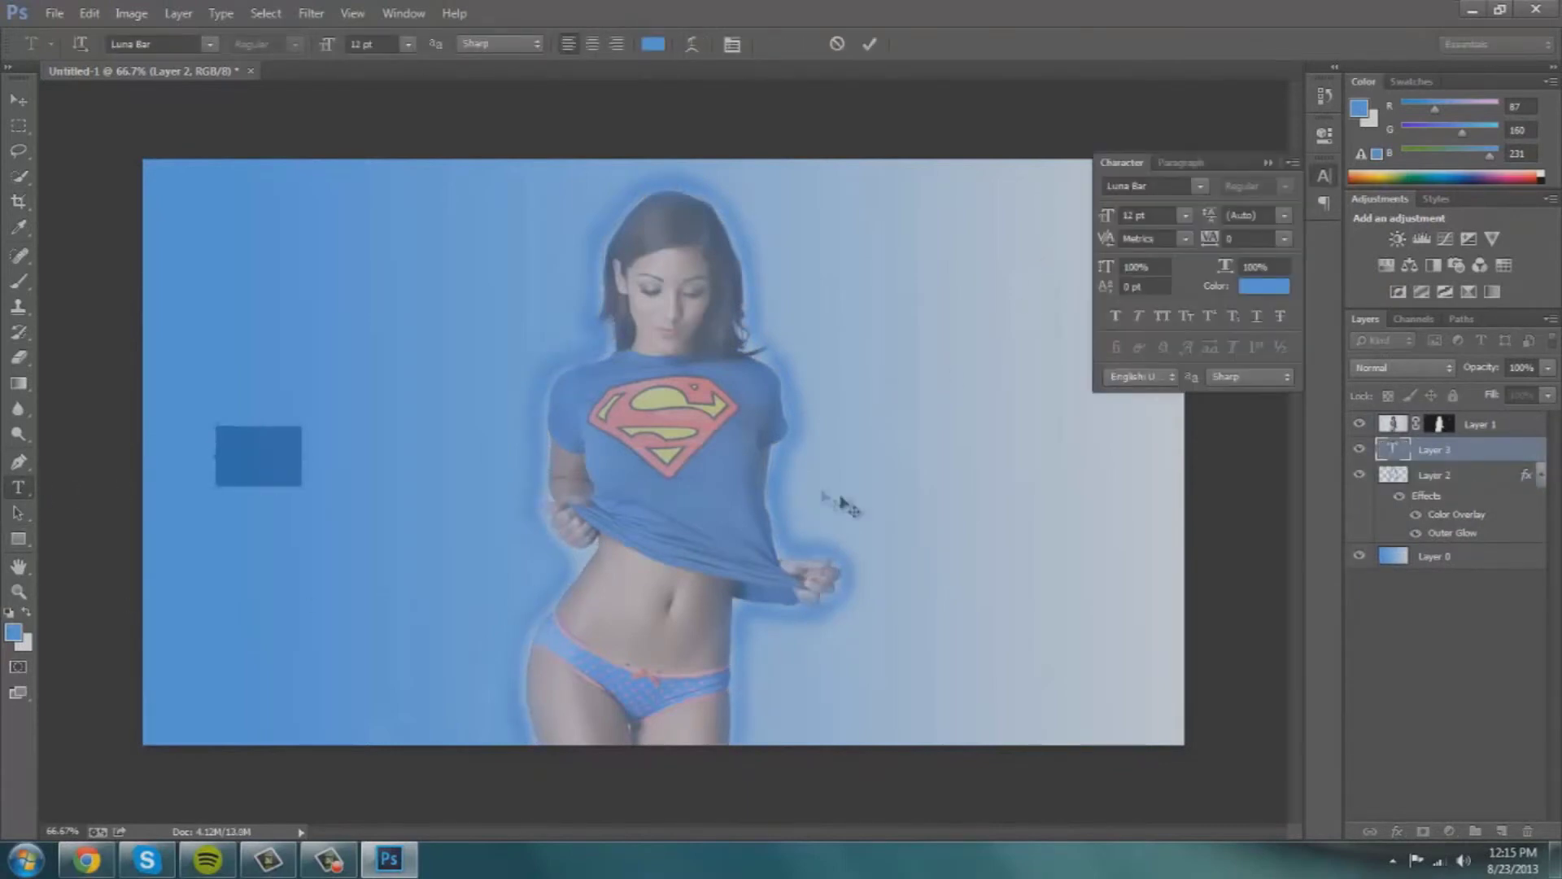
click(1254, 287)
drag(643, 260, 529, 218)
click(936, 206)
click(1270, 289)
click(950, 213)
Set the "Melanie" text's font to Bebas Neue and move the text slightly to the right
click(1200, 187)
drag(1148, 185, 1104, 196)
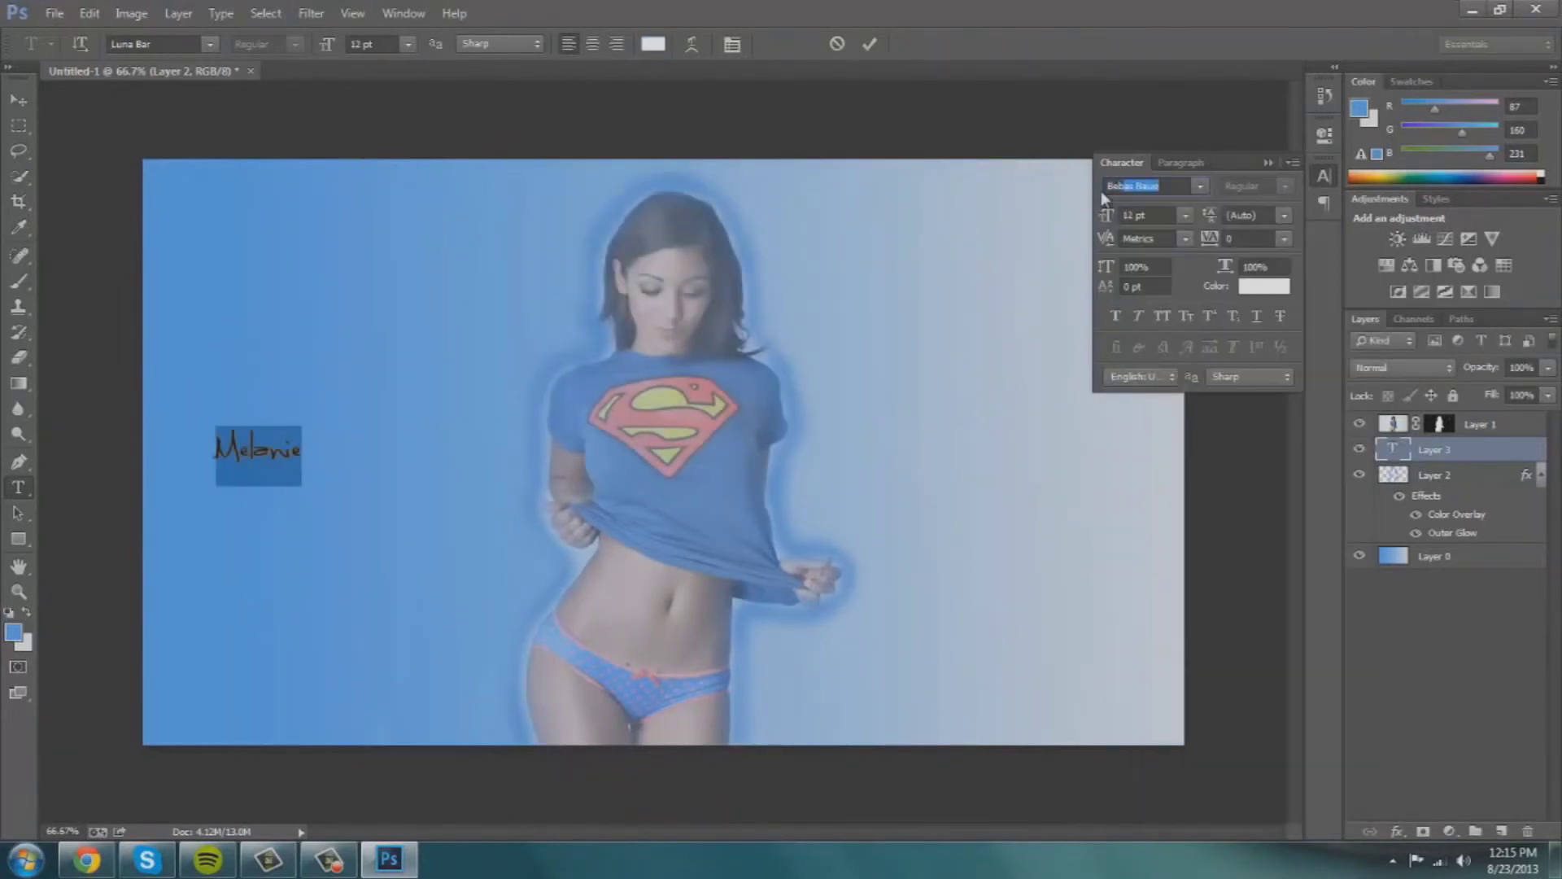
key(Return)
click(19, 100)
drag(257, 446, 314, 440)
Add a new text "Iglesias" on the background to the right of the woman
click(18, 488)
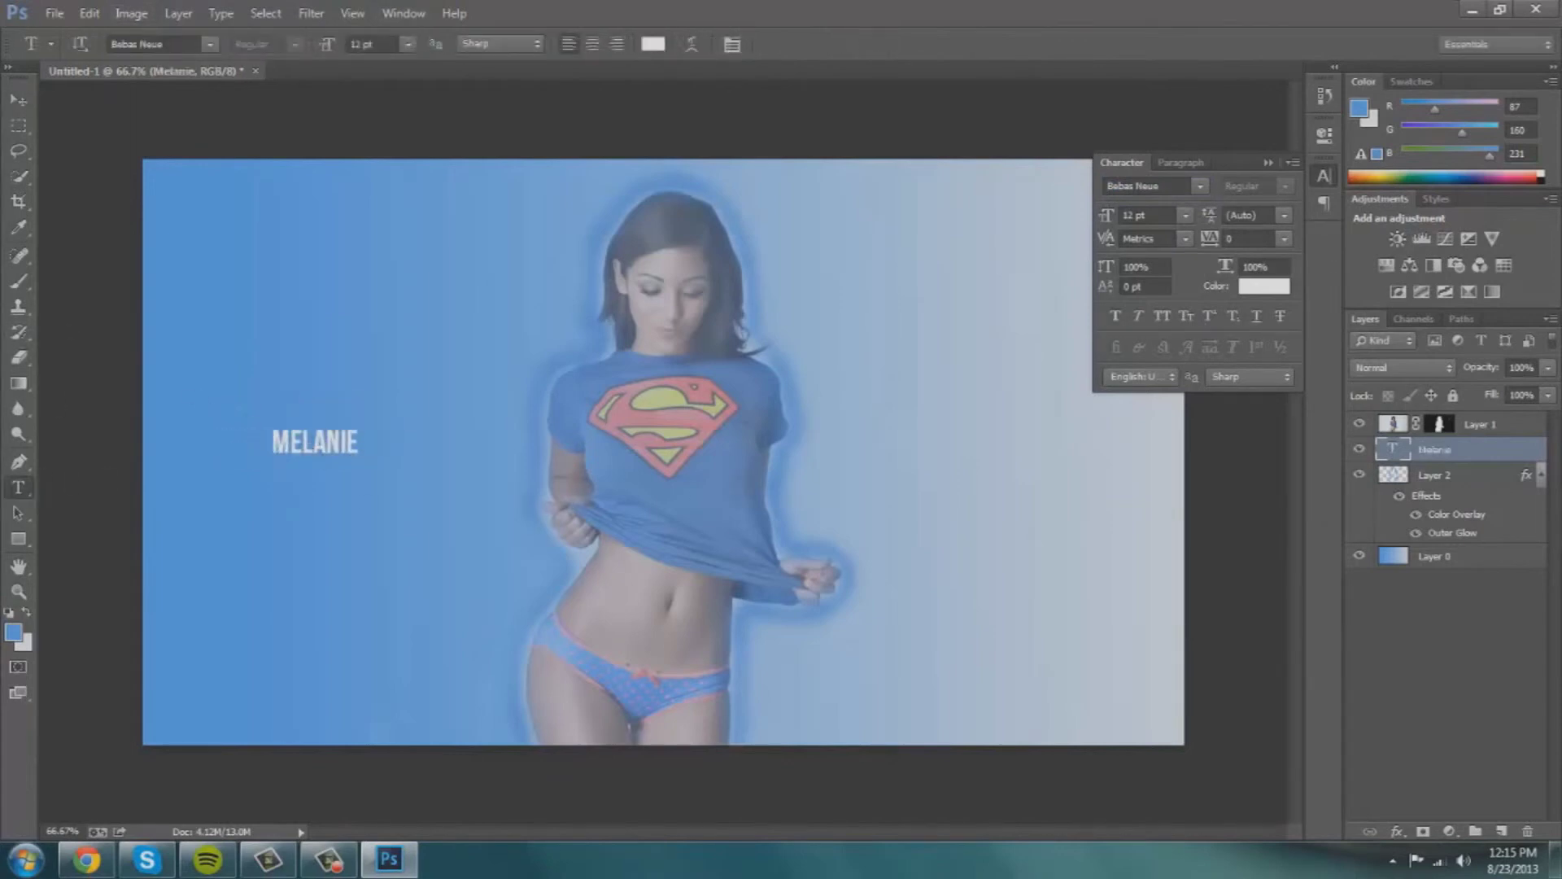
click(891, 427)
text(Igels)
key(BackSpace)
key(BackSpace)
key(BackSpace)
text(lesias)
Set the "Iglesias" text's font to Luna Bar and shift the text slightly to the right
key(ctrl+a)
click(1179, 188)
text(Luna Bar)
key(Return)
click(18, 100)
drag(895, 427, 919, 436)
Change the color of the "Iglesias" text to near-black
click(18, 488)
click(944, 435)
key(ctrl+a)
click(1264, 286)
click(944, 210)
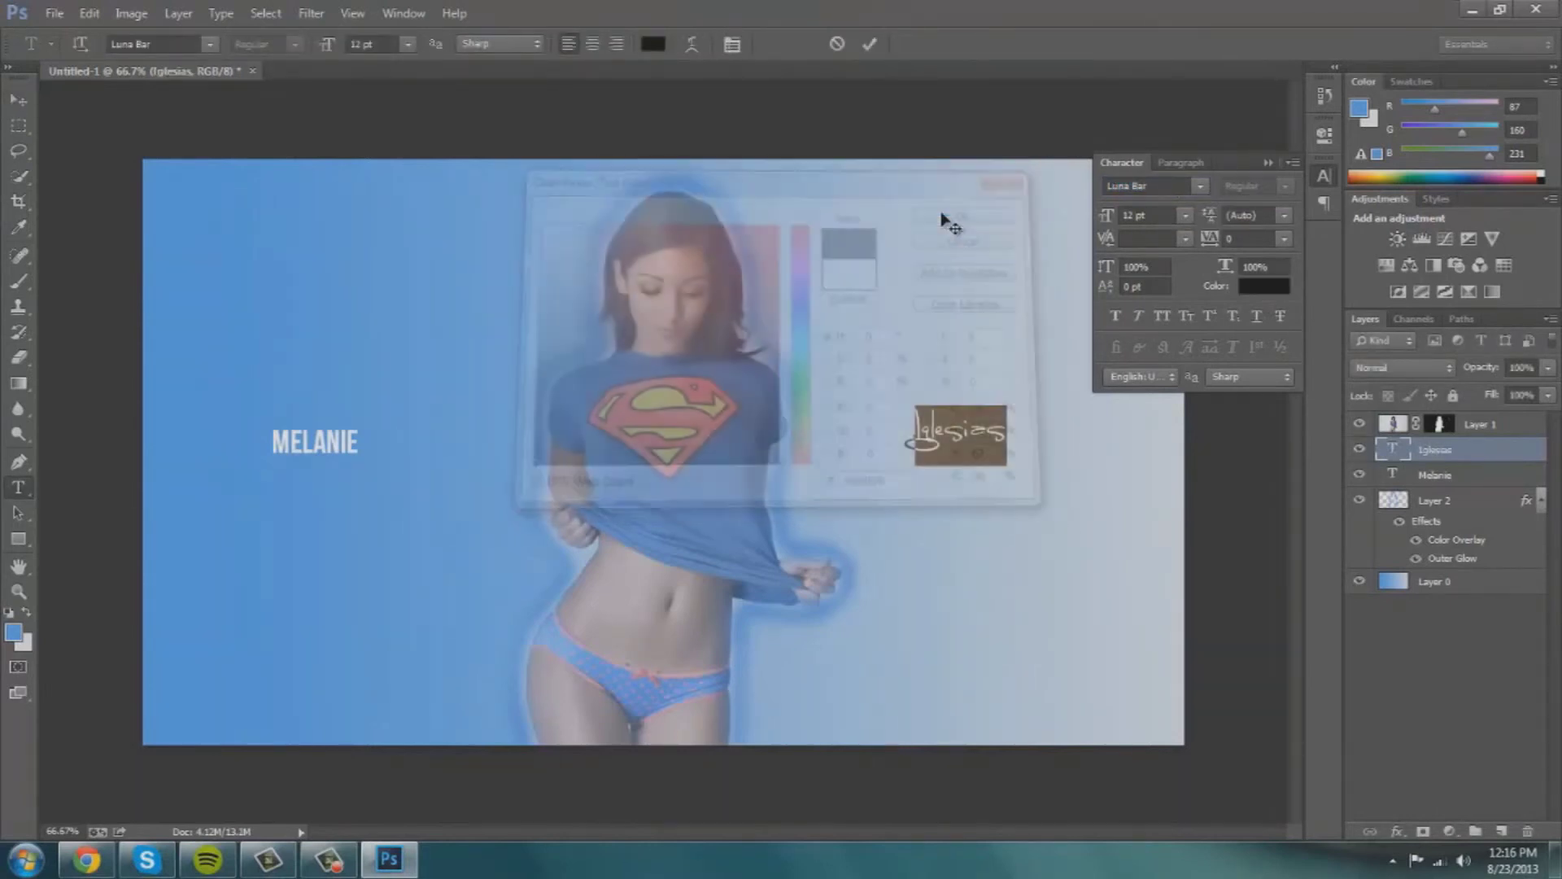
click(870, 44)
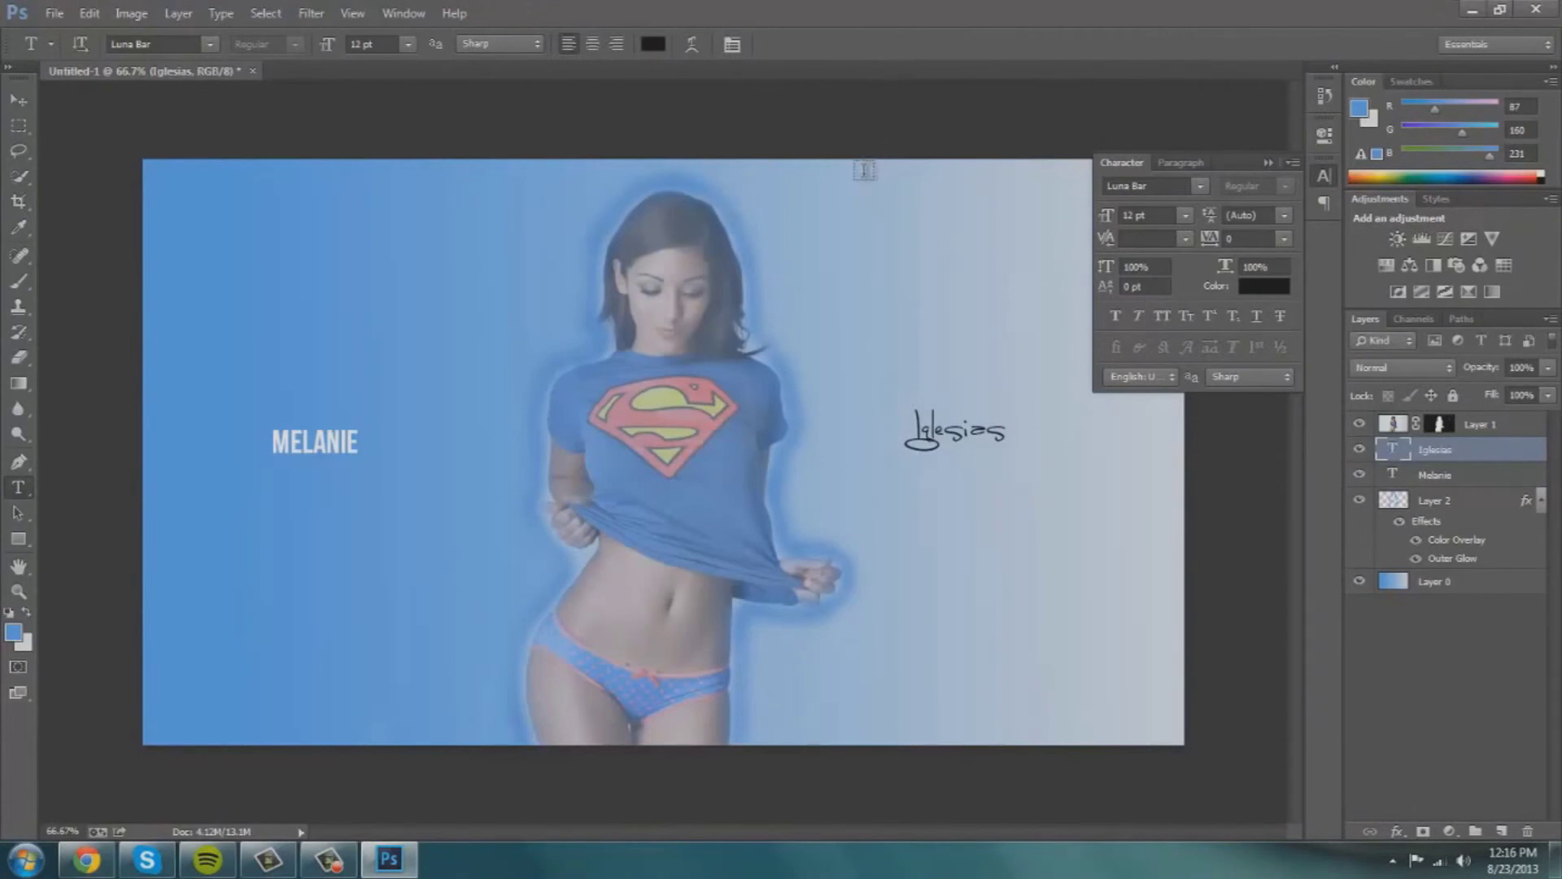
Lower the opacity of the "Melanie" and "Iglesias" text layers to about half
click(1452, 477)
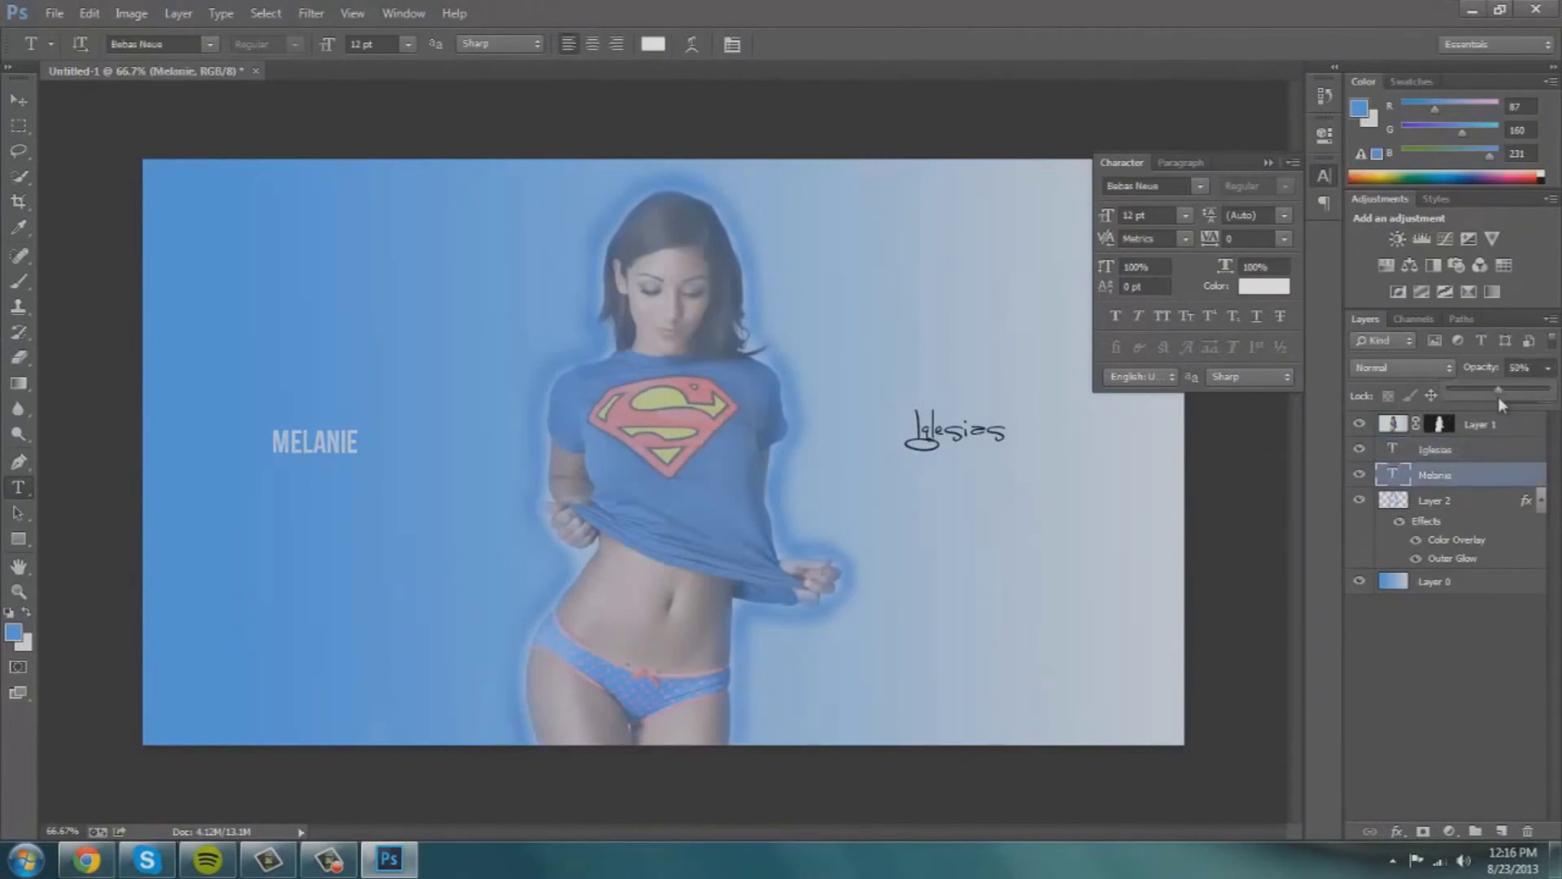
click(1506, 449)
drag(1548, 367, 1495, 390)
Set the blend mode of the woman's Layer 1 to Overlay at 100% opacity
click(1480, 424)
click(1402, 367)
click(1384, 219)
key(0)
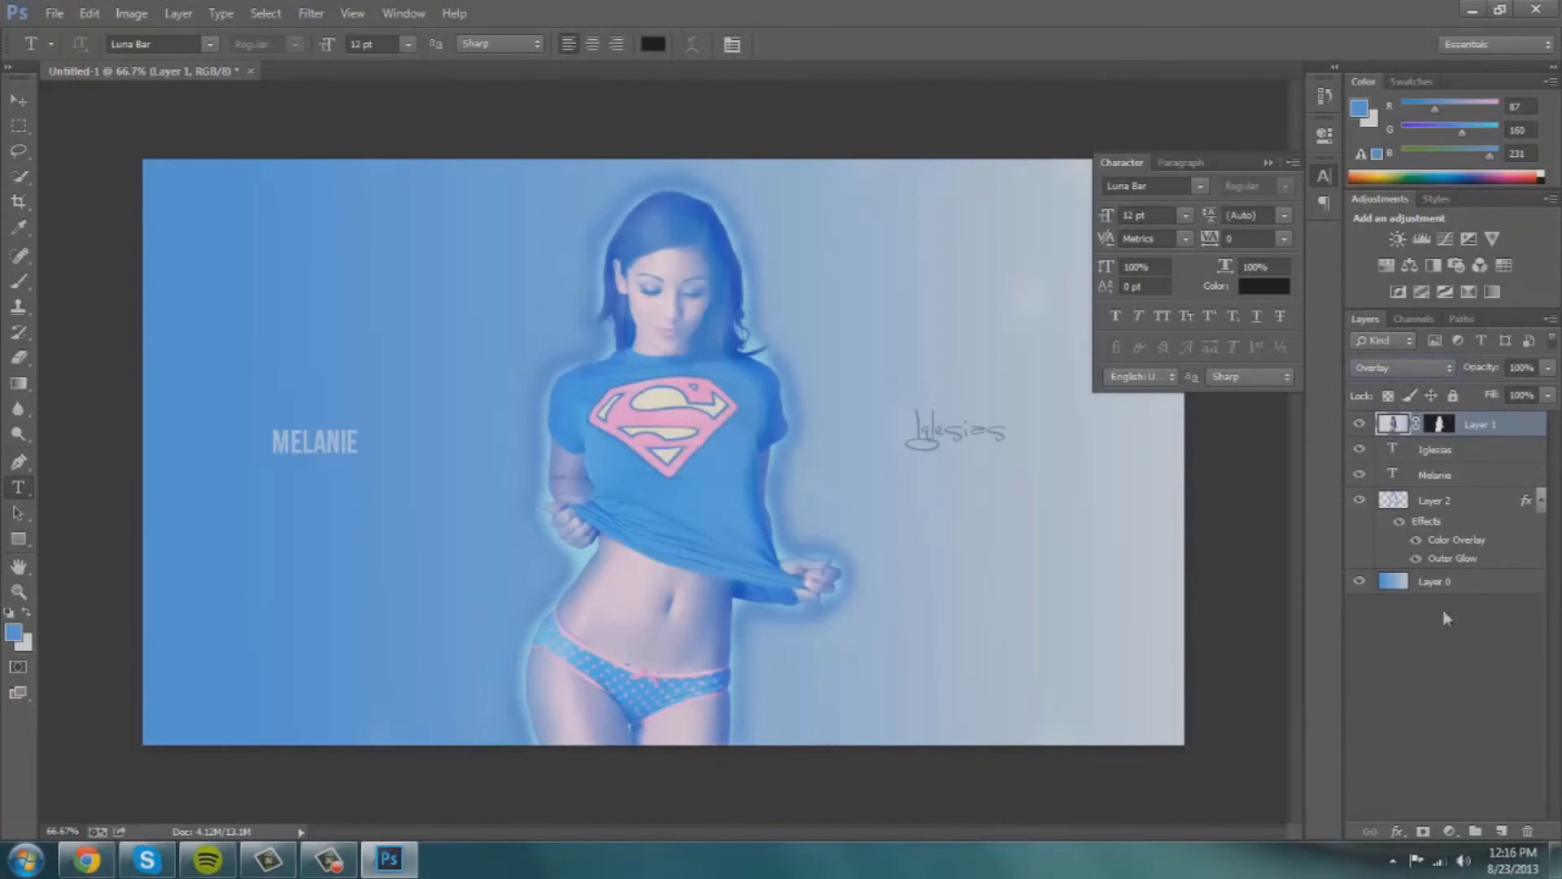
Flatten the image to a single background layer and save it as a PNG file named melanie
right_click(1438, 581)
click(1353, 646)
click(54, 13)
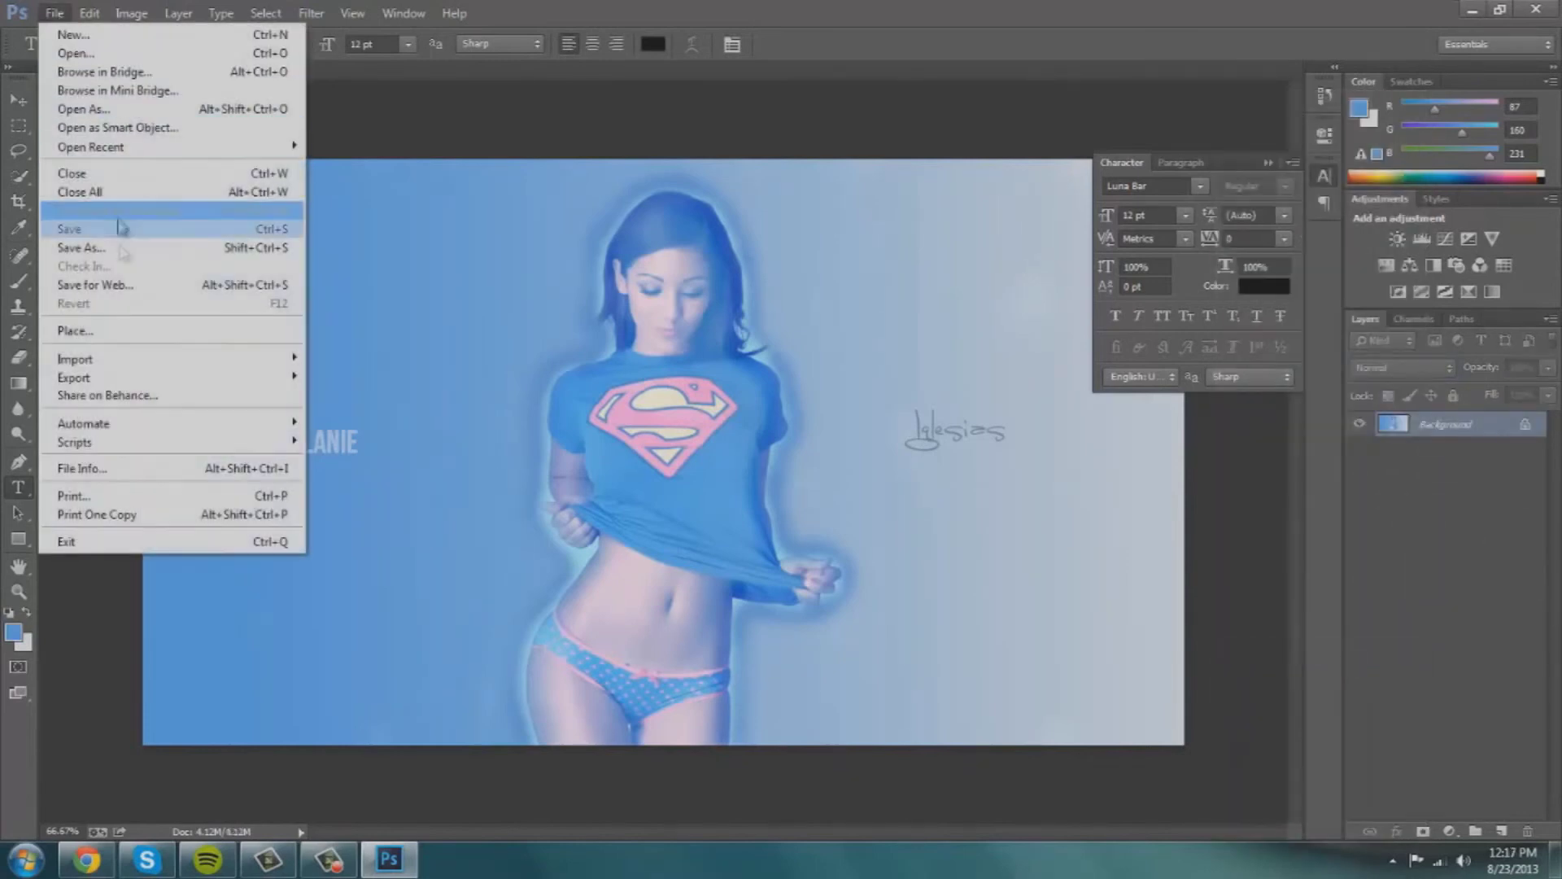
click(90, 244)
text(melanie 2)
key(Return)
key(Return)
text(melanie)
key(Return)
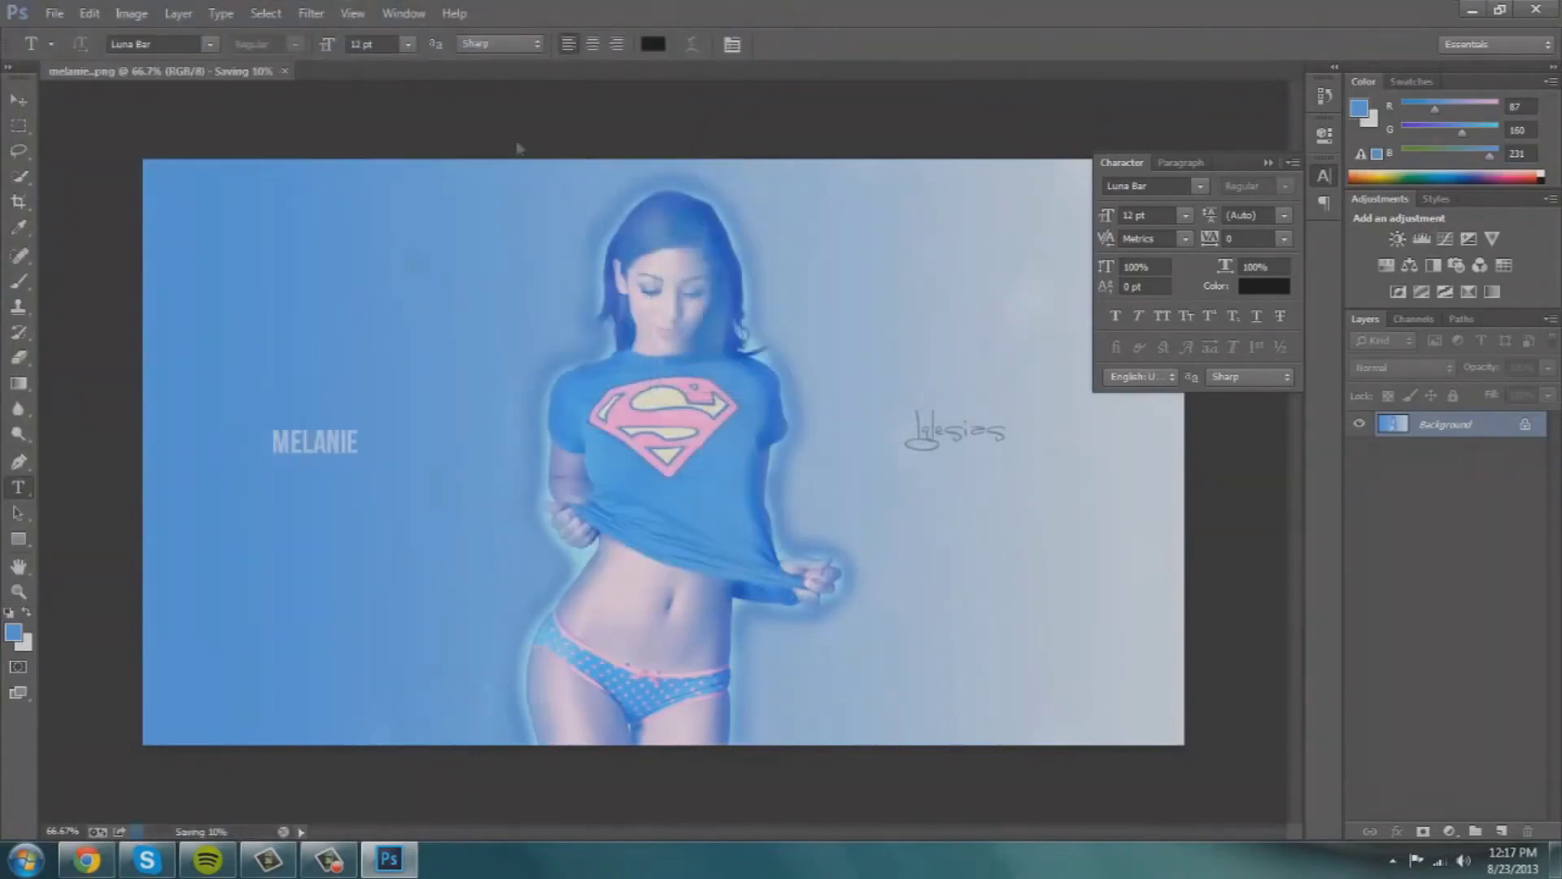
right_click(329, 860)
click(319, 720)
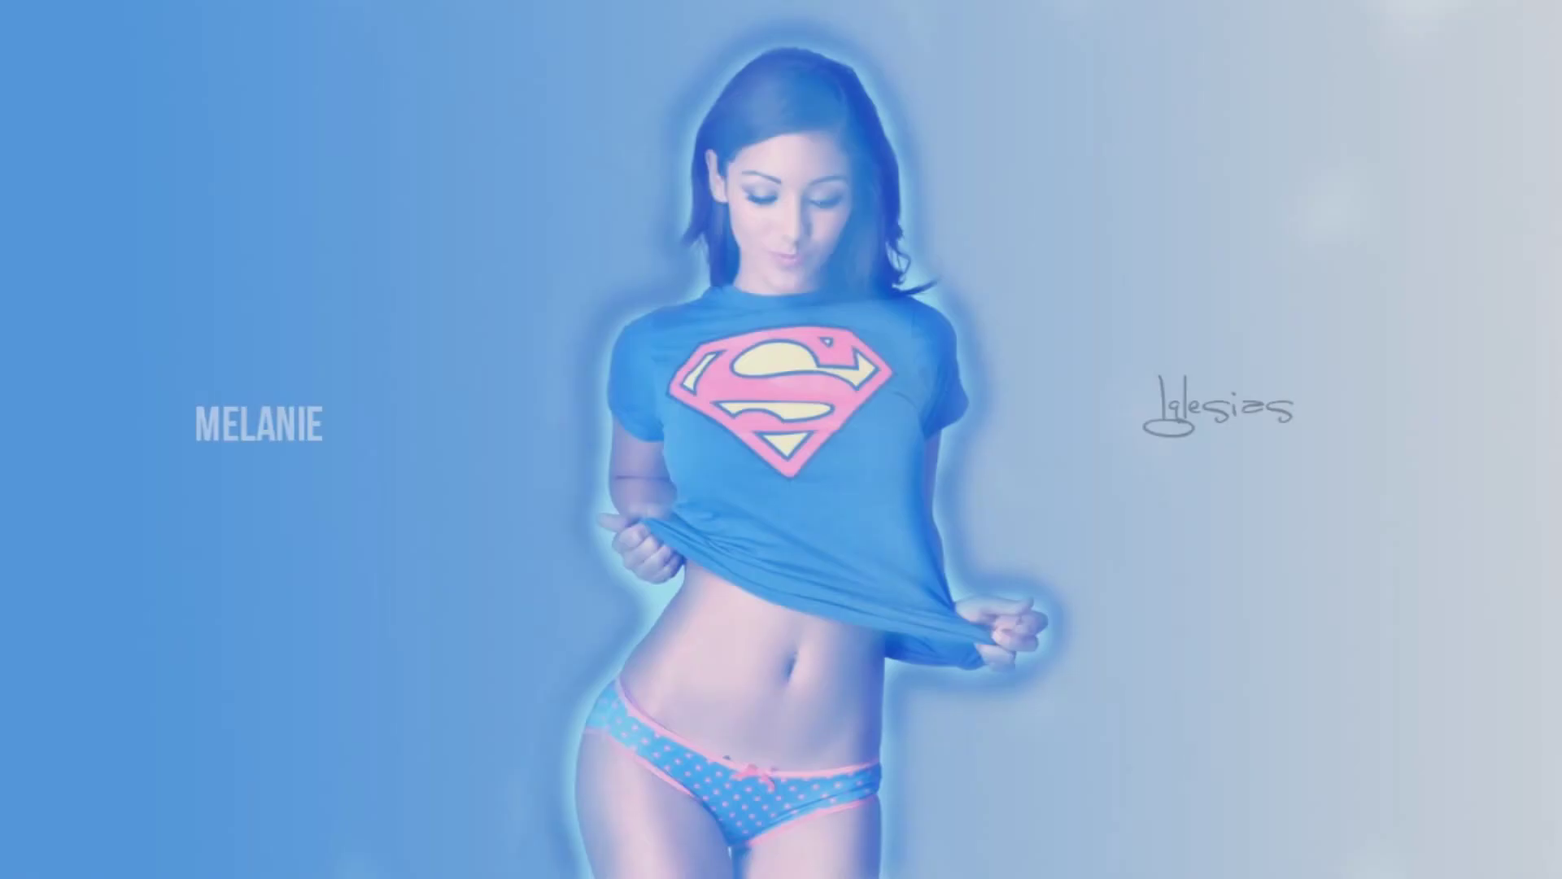